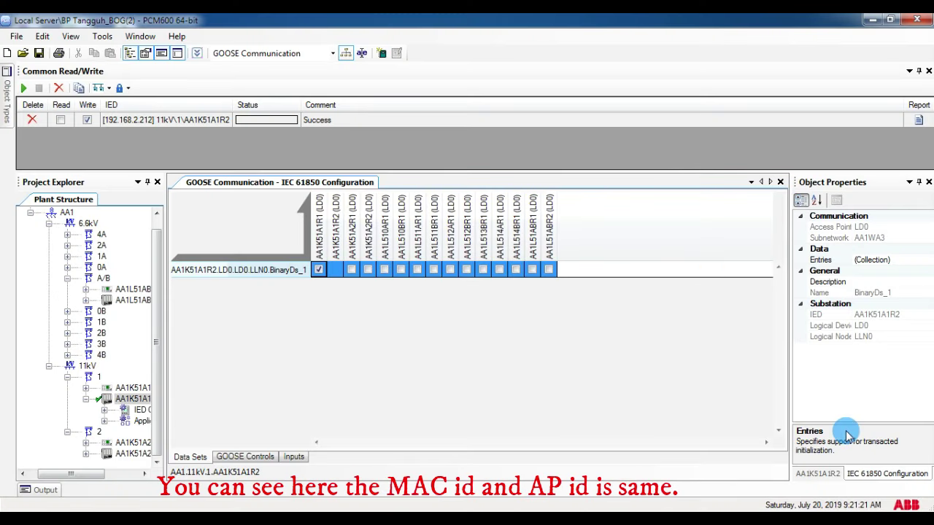
Check the IEC 61850 and IED properties of AA1K51A1R2 and display its GOOSE controls.
{"action": "left_click", "coordinate": [876, 478]}
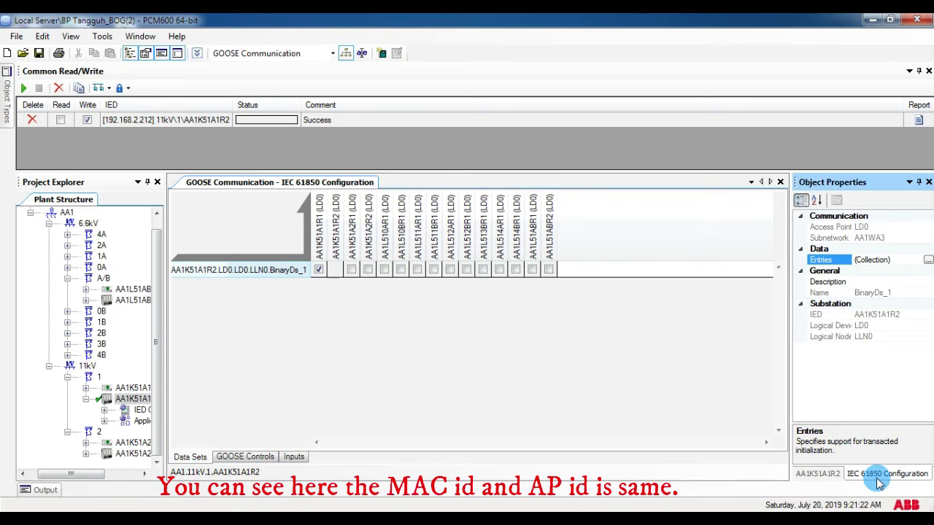
{"action": "left_click", "coordinate": [821, 474]}
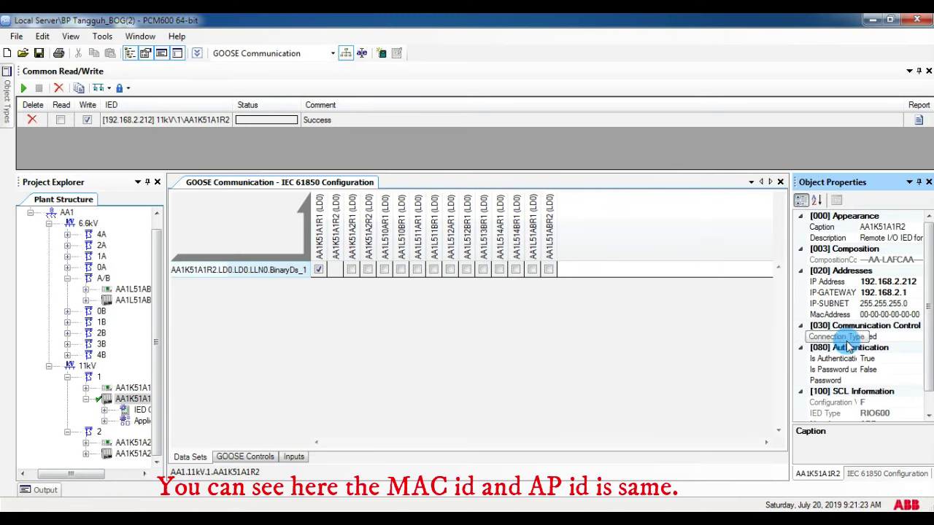
{"action": "left_click", "coordinate": [248, 456]}
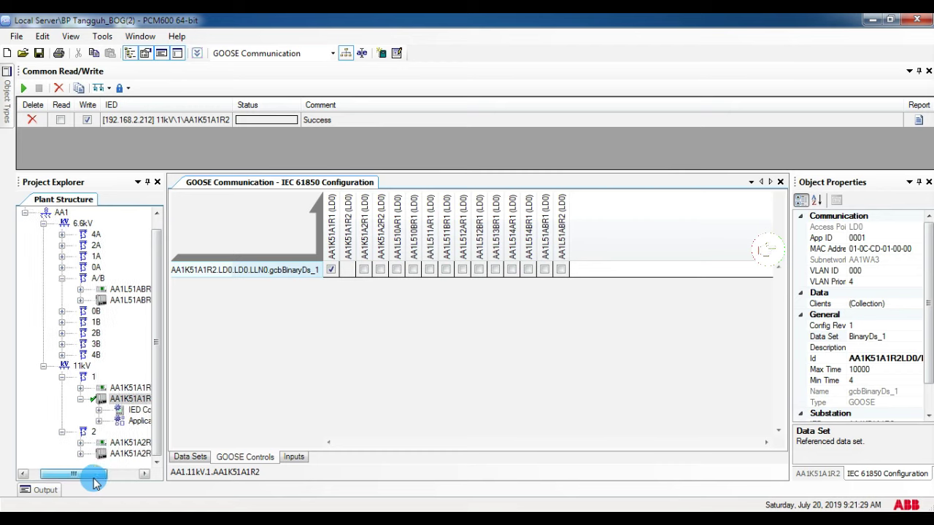
Compare the App ID and MAC address of the GOOSE control blocks of AA1K51A1R2 and AA1K51A2R2.
{"action": "left_click_drag", "start_coordinate": [94, 474], "coordinate": [110, 476]}
{"action": "left_click", "coordinate": [105, 454]}
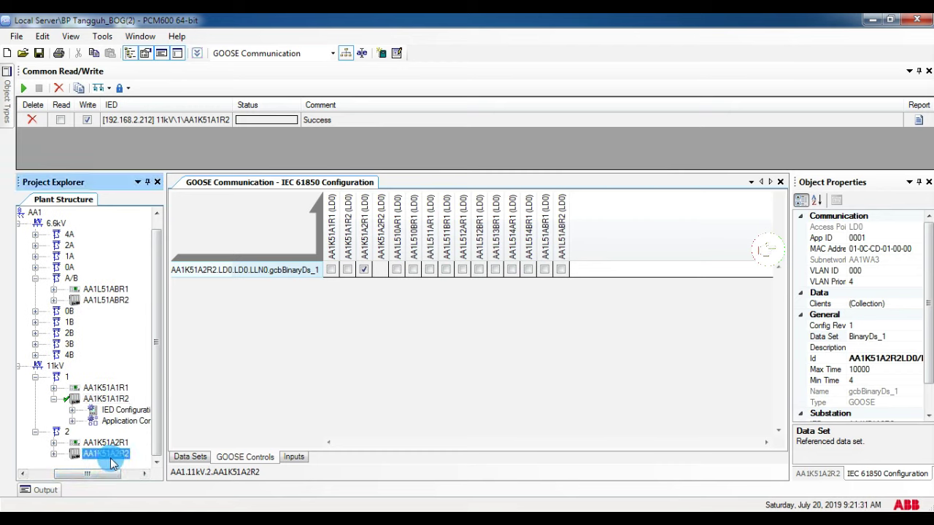
{"action": "left_click", "coordinate": [105, 399]}
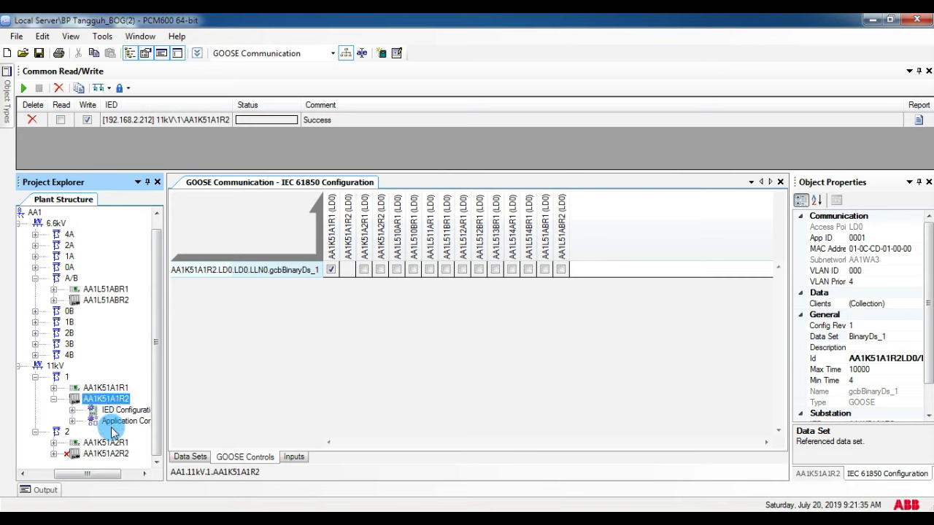
{"action": "left_click", "coordinate": [105, 454]}
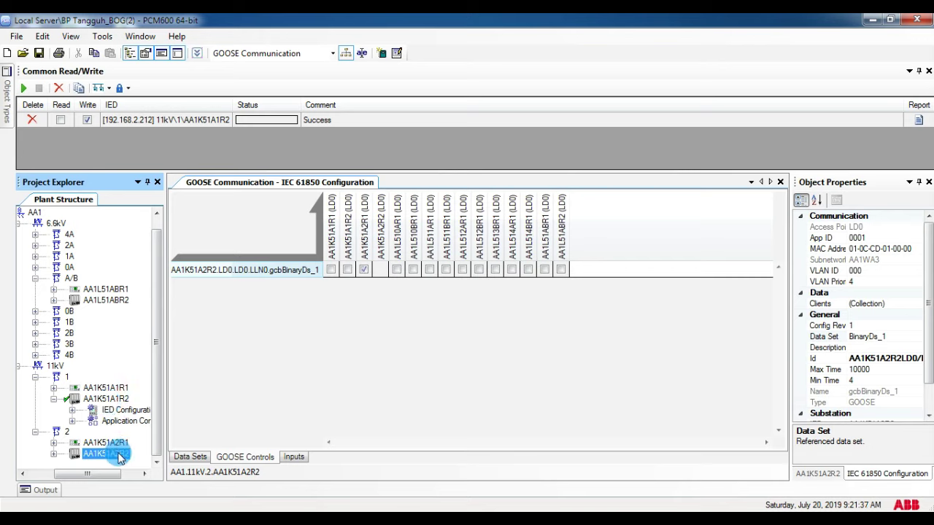
{"action": "left_click", "coordinate": [109, 400]}
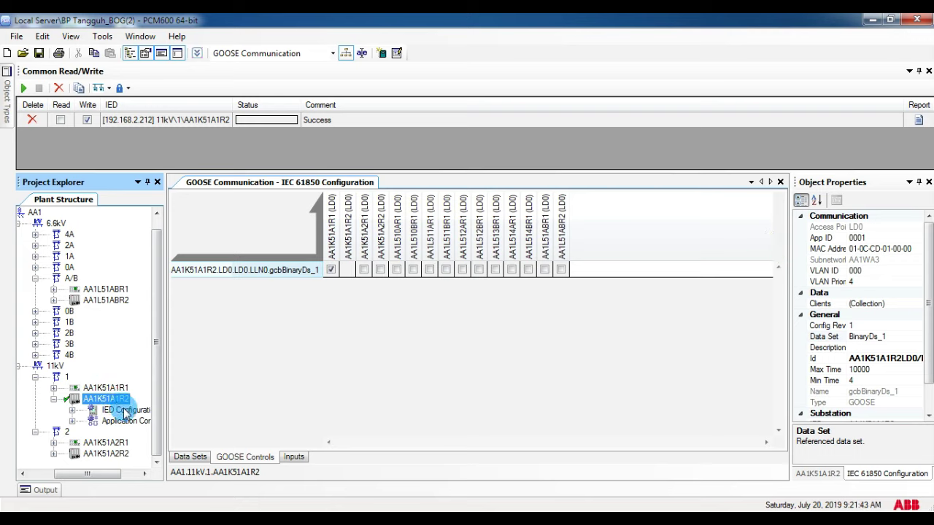
{"action": "left_click", "coordinate": [121, 455]}
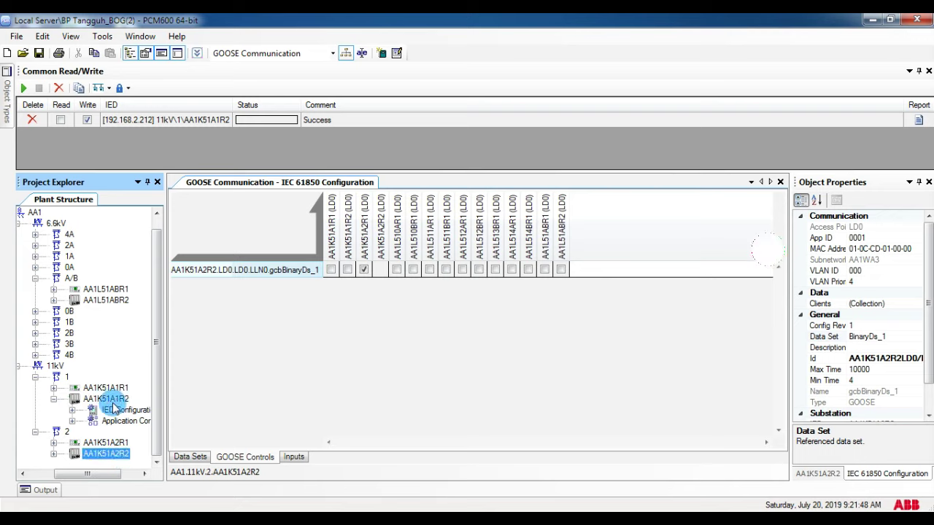
{"action": "left_click", "coordinate": [109, 400]}
{"action": "left_click", "coordinate": [124, 455]}
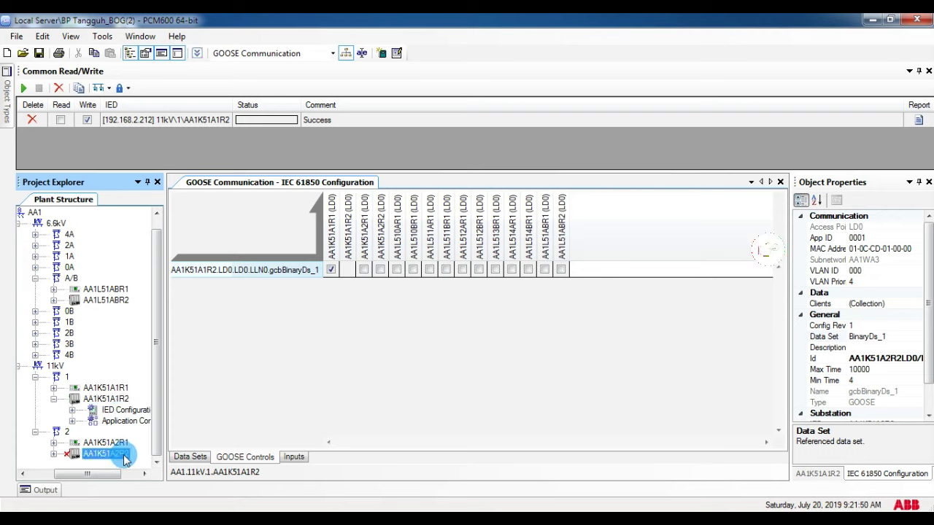
{"action": "left_click", "coordinate": [118, 399]}
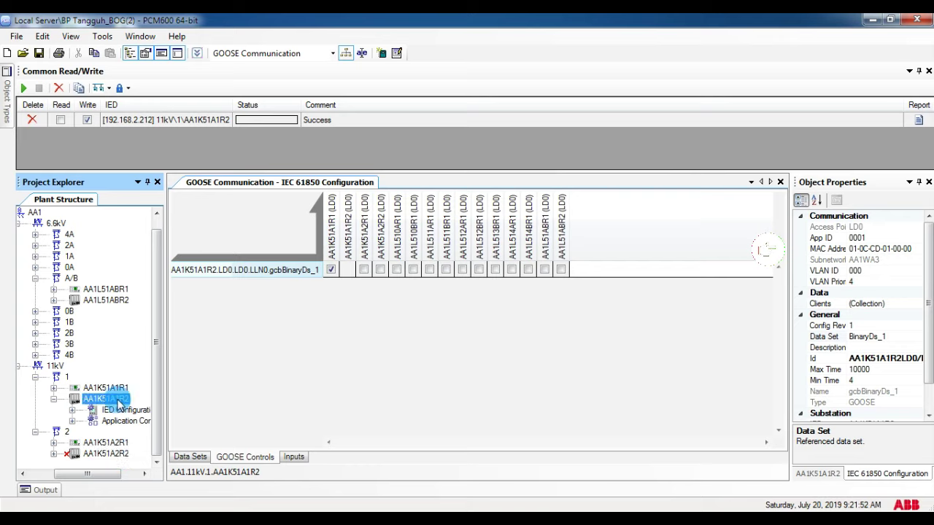
{"action": "left_click", "coordinate": [323, 254]}
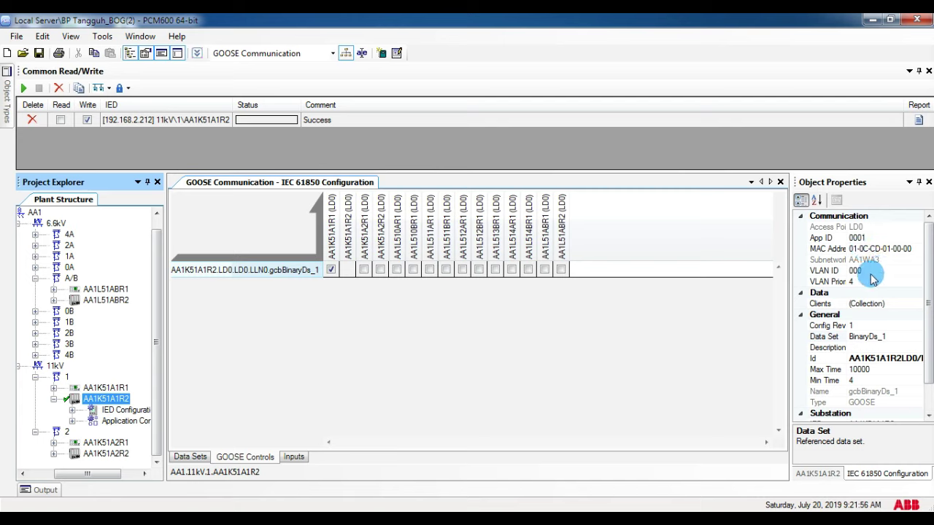
{"action": "left_click", "coordinate": [126, 455]}
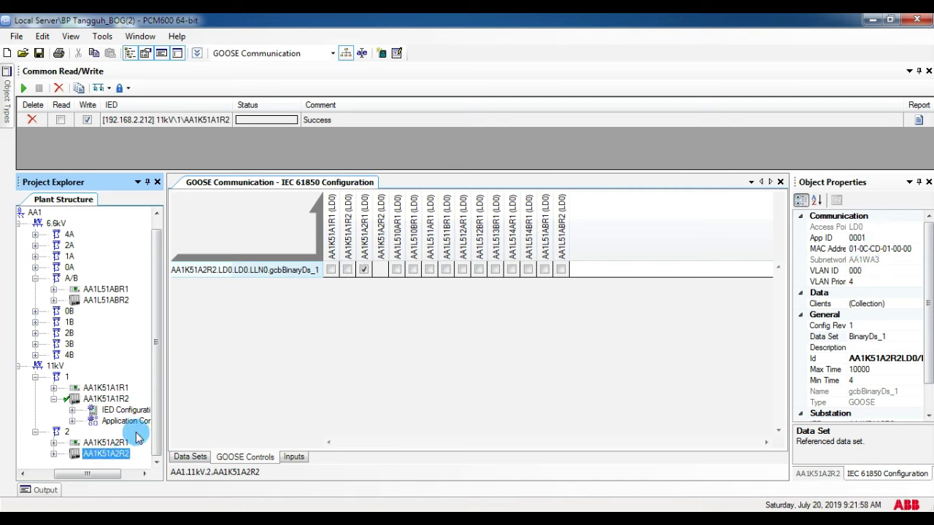
{"action": "left_click", "coordinate": [364, 269]}
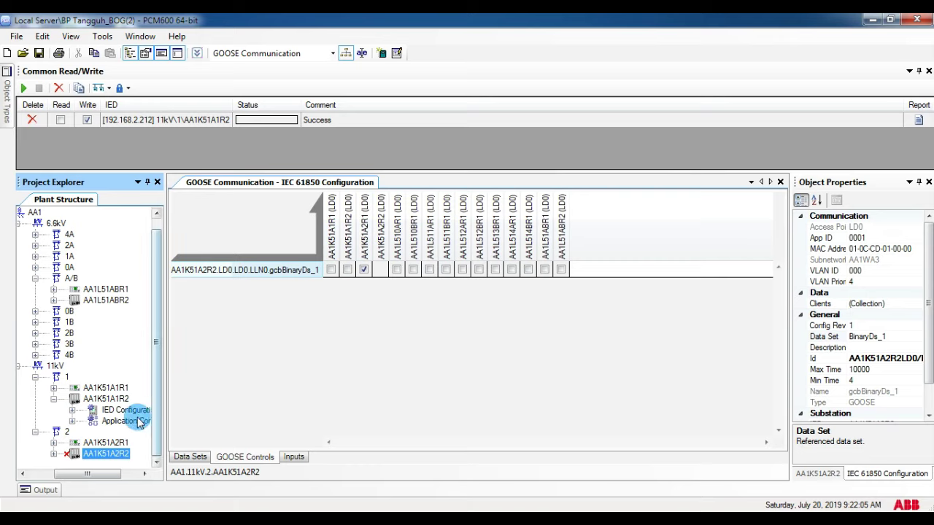
Remove AA1K51A1R1 as receiver of AA1K51A1R2's gcbBinaryDs_1 and delete that GOOSE control.
{"action": "left_click", "coordinate": [122, 402]}
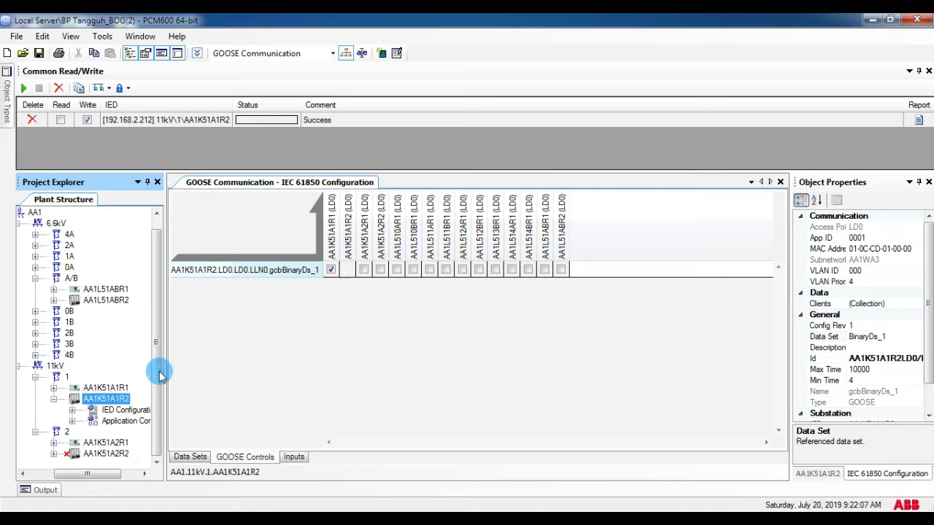
{"action": "left_click", "coordinate": [330, 271]}
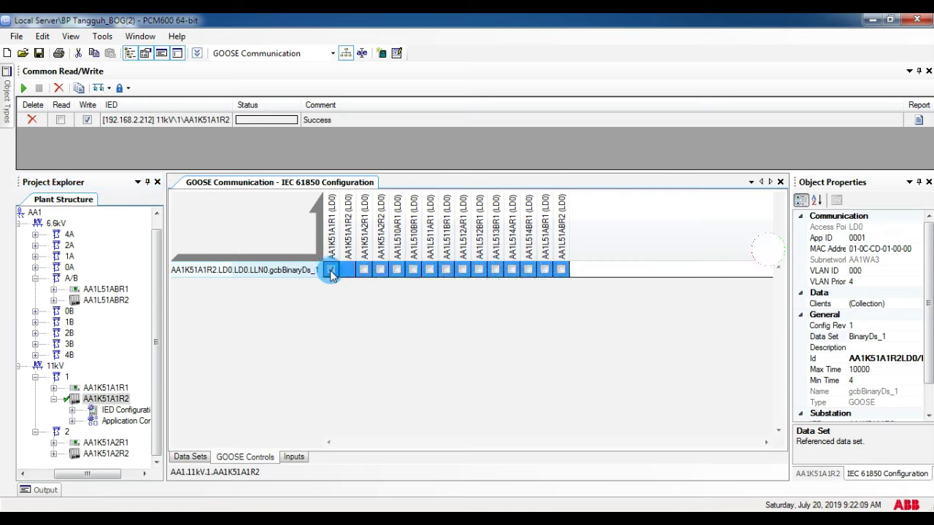
{"action": "right_click", "coordinate": [306, 270]}
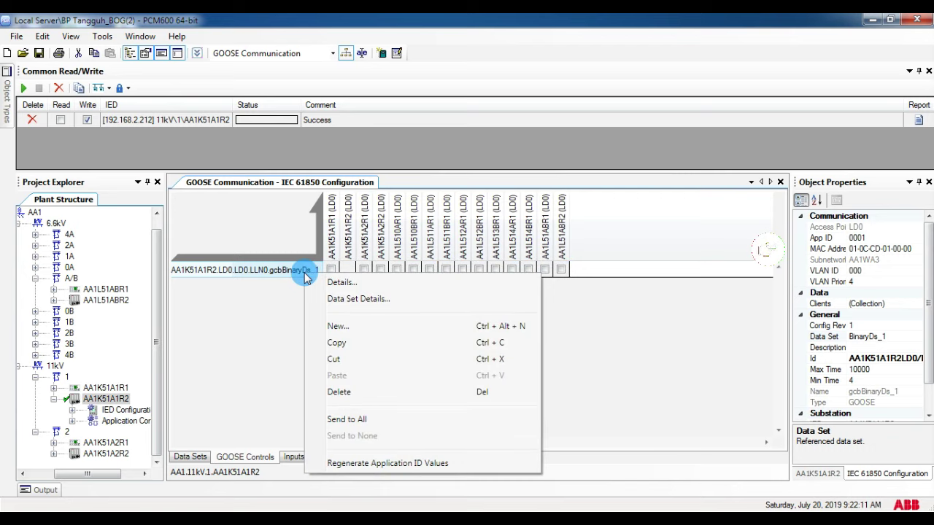
{"action": "left_click", "coordinate": [353, 392]}
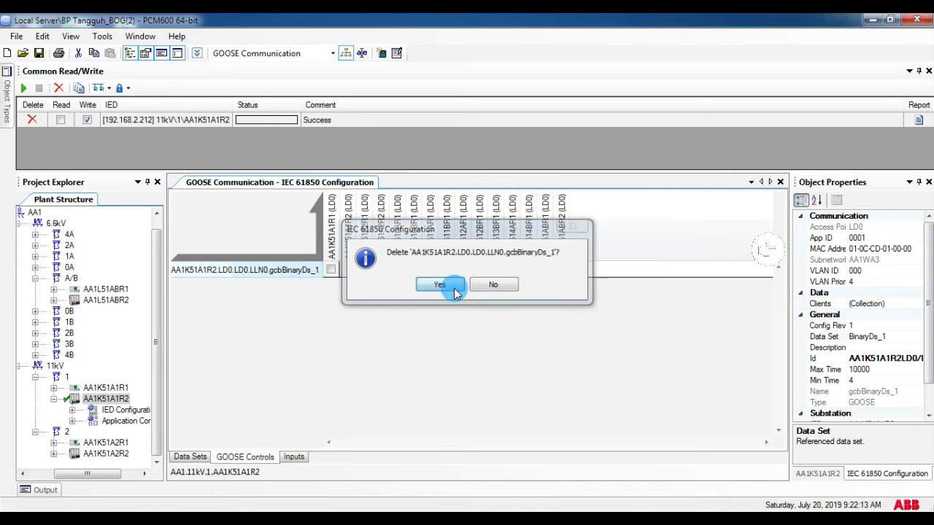
{"action": "left_click", "coordinate": [442, 286]}
Remove AA1K51A2R1 as receiver of AA1K51A2R2's gcbBinaryDs_1 and delete that GOOSE control.
{"action": "left_click", "coordinate": [106, 442]}
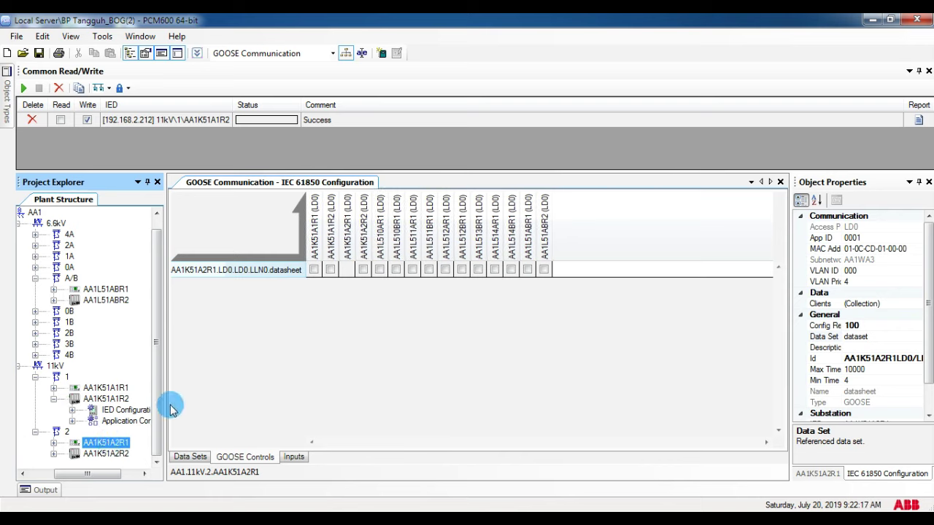
{"action": "left_click", "coordinate": [106, 454]}
{"action": "left_click", "coordinate": [363, 270]}
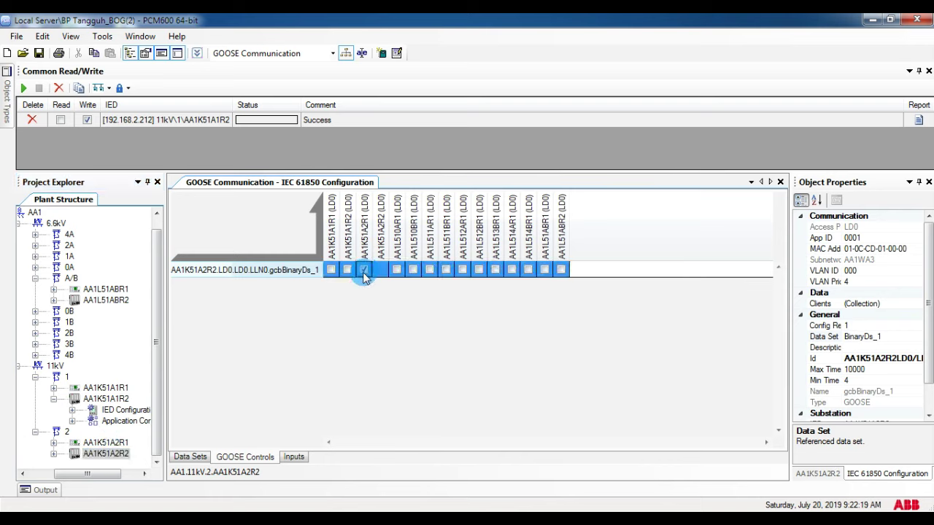
{"action": "right_click", "coordinate": [288, 270]}
{"action": "left_click", "coordinate": [321, 386]}
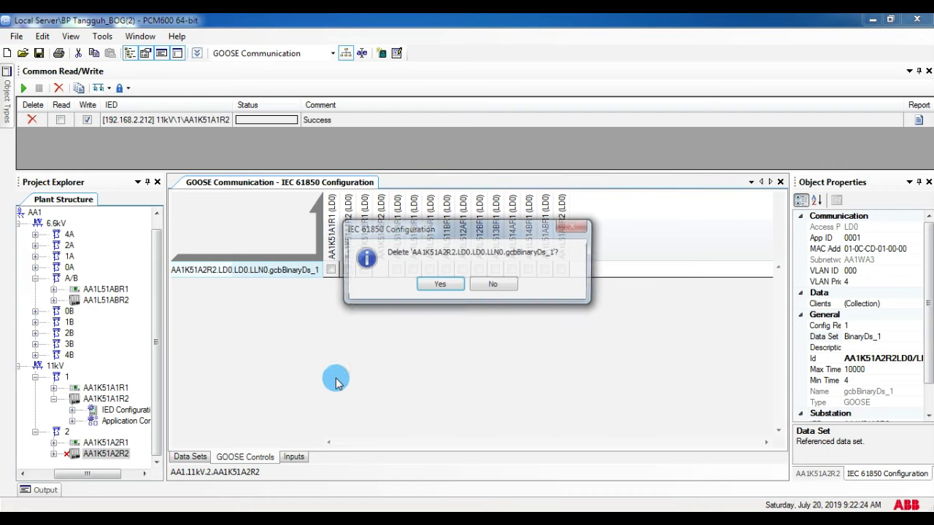
{"action": "left_click", "coordinate": [440, 286]}
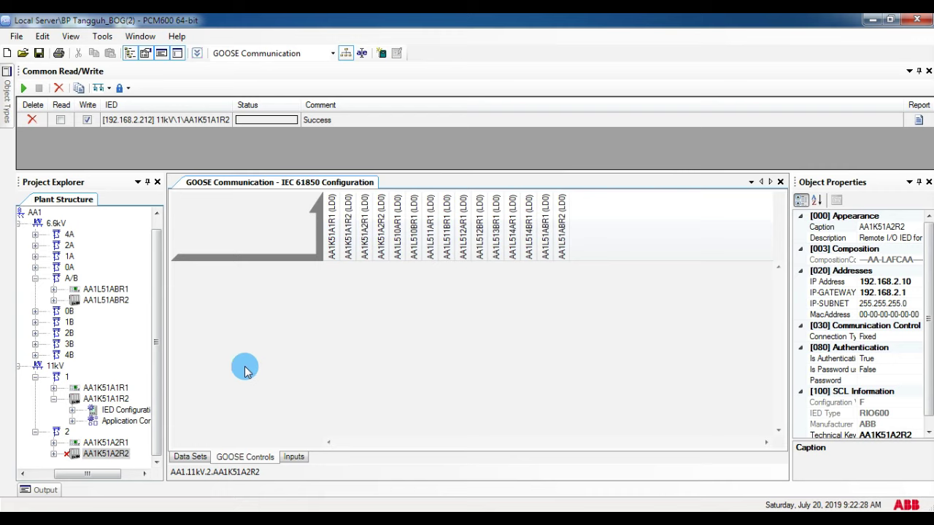
Display the GOOSE controls of AA1L51ABR2 in the 6.6kV A/B bay and try to delete gcbBinaryDs_1.
{"action": "left_click", "coordinate": [124, 303]}
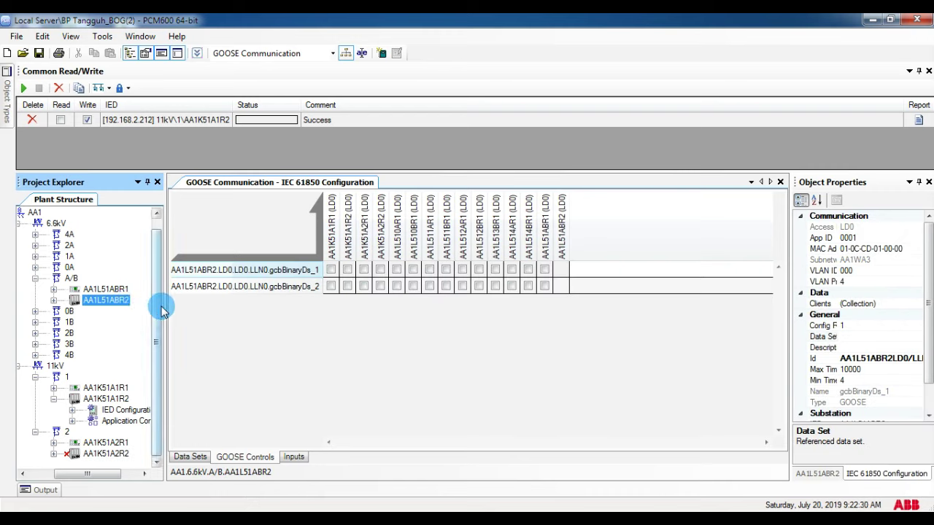
{"action": "left_click", "coordinate": [295, 269]}
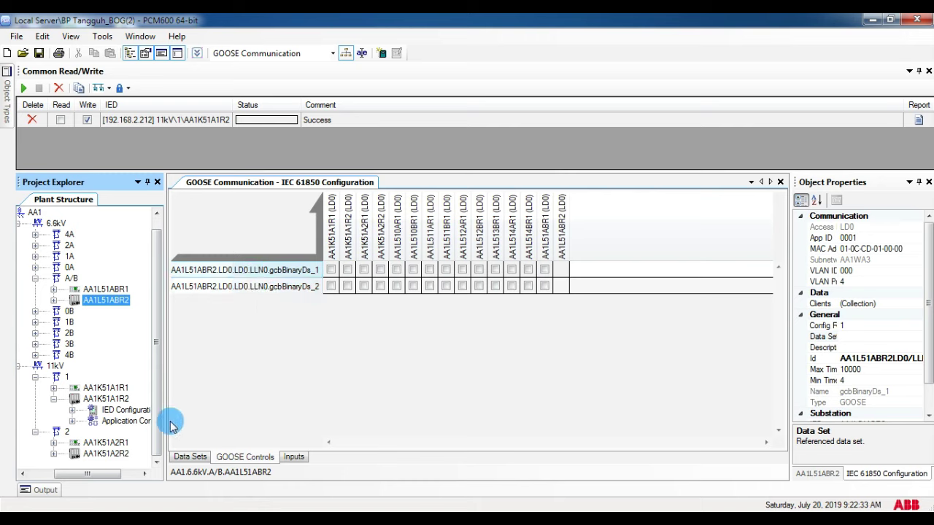
{"action": "left_click", "coordinate": [257, 273]}
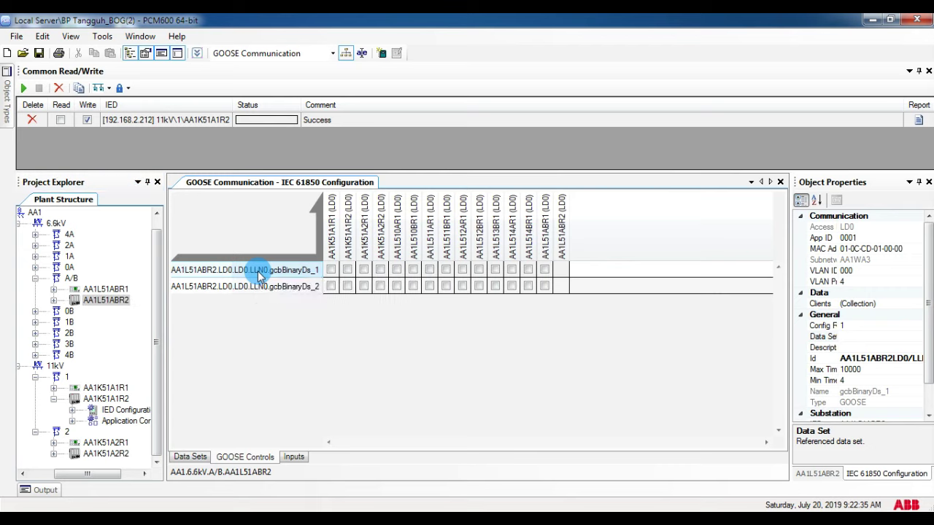
{"action": "right_click", "coordinate": [257, 274]}
{"action": "left_click", "coordinate": [296, 390]}
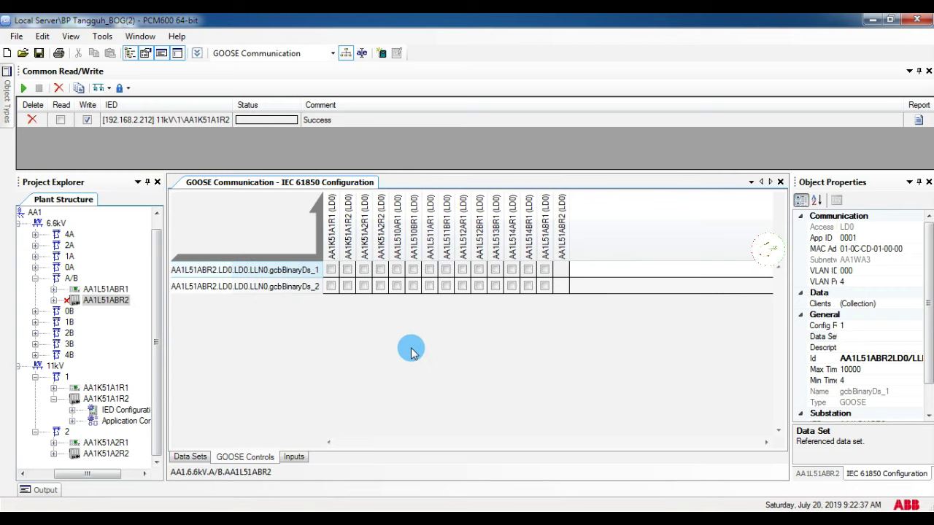
{"action": "left_click", "coordinate": [291, 271]}
{"action": "right_click", "coordinate": [305, 274]}
{"action": "left_click", "coordinate": [267, 276]}
{"action": "right_click", "coordinate": [267, 277]}
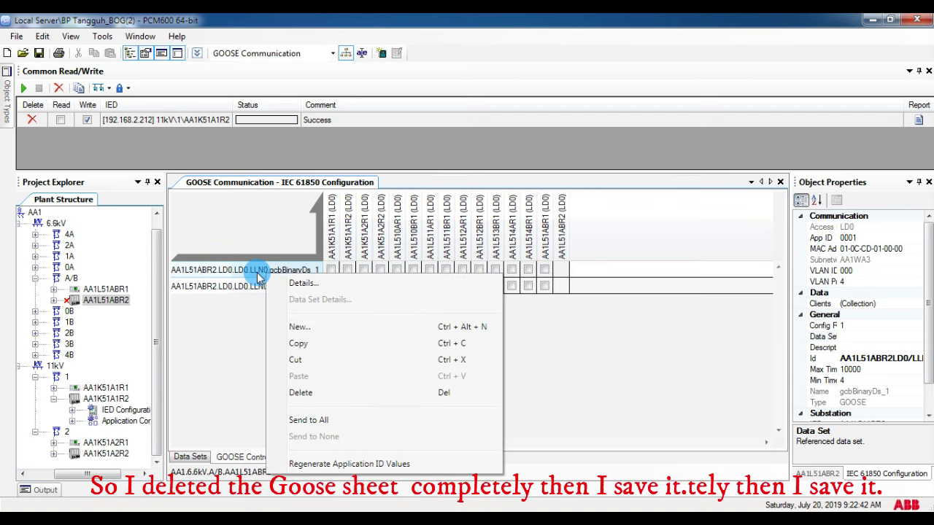
{"action": "left_click", "coordinate": [259, 277]}
{"action": "left_click", "coordinate": [186, 457]}
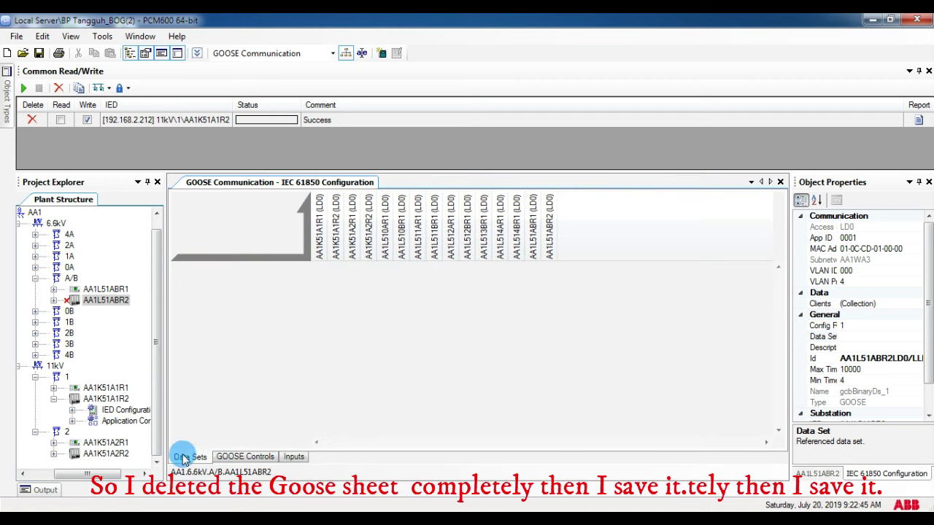
{"action": "left_click", "coordinate": [247, 452]}
Delete both GOOSE controls of AA1L51ABR2, gcbBinaryDs_1 and gcbBinaryDs_2.
{"action": "left_click", "coordinate": [237, 272]}
{"action": "right_click", "coordinate": [237, 272]}
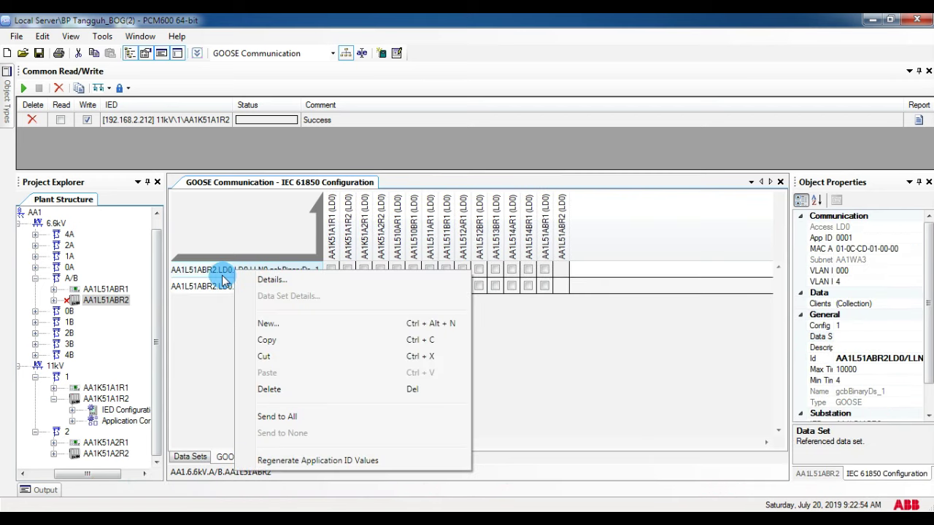
{"action": "left_click", "coordinate": [270, 387]}
{"action": "left_click", "coordinate": [440, 280]}
{"action": "right_click", "coordinate": [246, 270]}
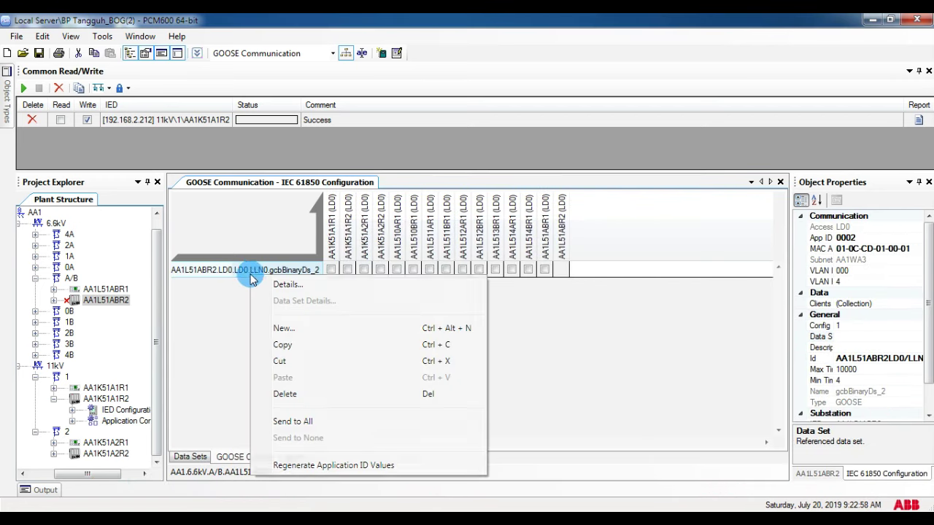
{"action": "left_click", "coordinate": [299, 394]}
{"action": "left_click", "coordinate": [439, 283]}
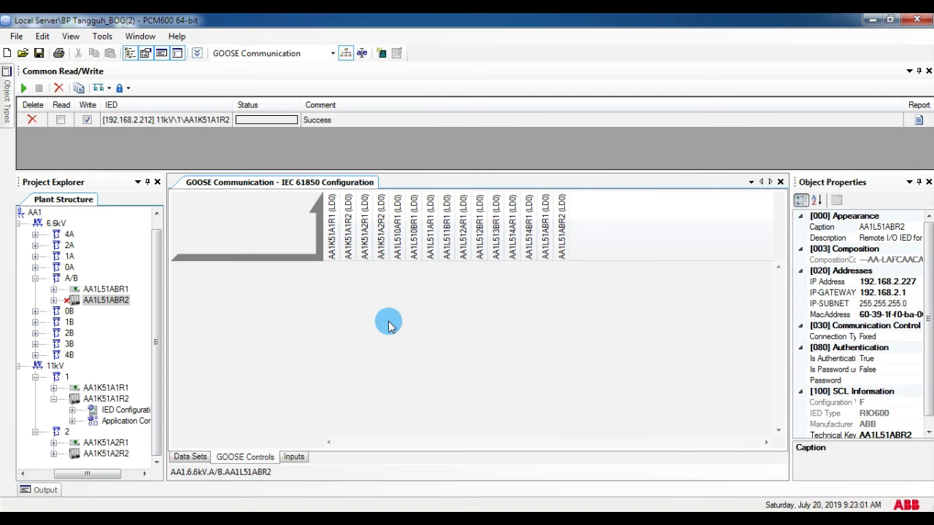
Delete the BinaryDs_1 data set of AA1K51A1R2 in the 11kV bay 1.
{"action": "left_click", "coordinate": [106, 398]}
{"action": "left_click", "coordinate": [190, 457]}
{"action": "right_click", "coordinate": [244, 279]}
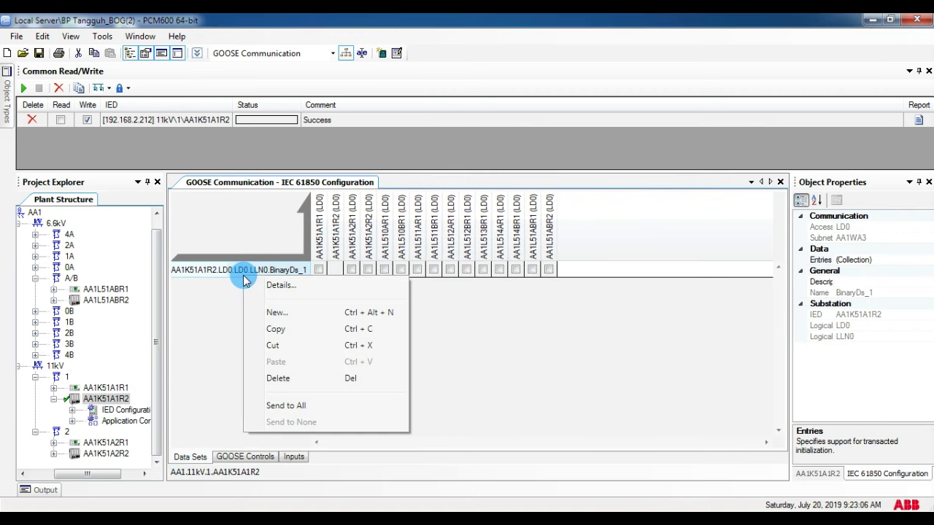
{"action": "left_click", "coordinate": [276, 375]}
{"action": "key", "text": "Return"}
Delete the BinaryDs_1 data set of AA1K51A2R2 in the 11kV bay 2.
{"action": "left_click", "coordinate": [109, 453]}
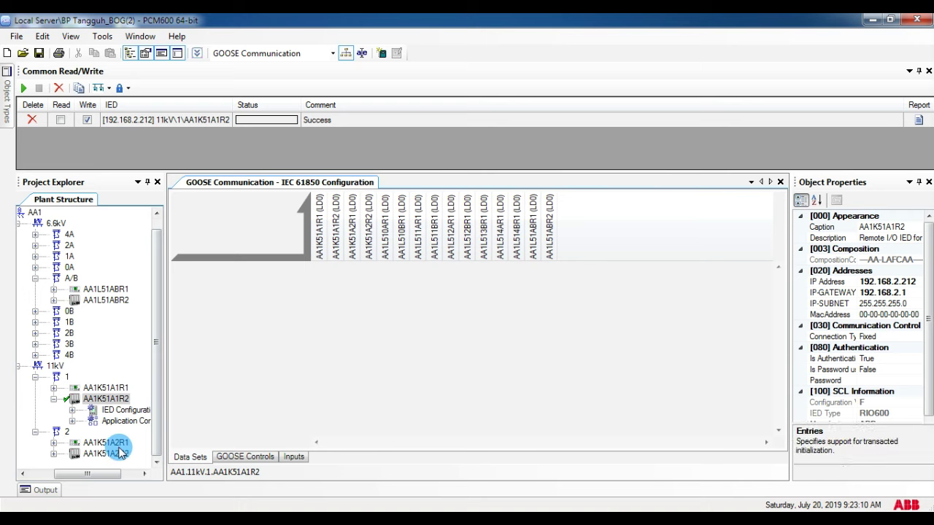
{"action": "right_click", "coordinate": [246, 270]}
{"action": "left_click", "coordinate": [284, 375]}
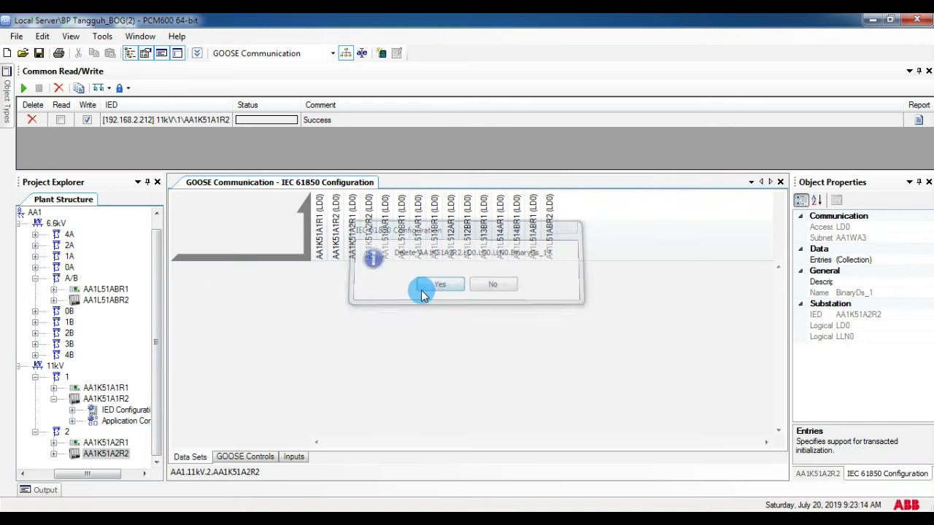
{"action": "left_click", "coordinate": [428, 285]}
Check AA1L51ABR2 for remaining data sets and save the GOOSE configuration.
{"action": "left_click", "coordinate": [102, 300]}
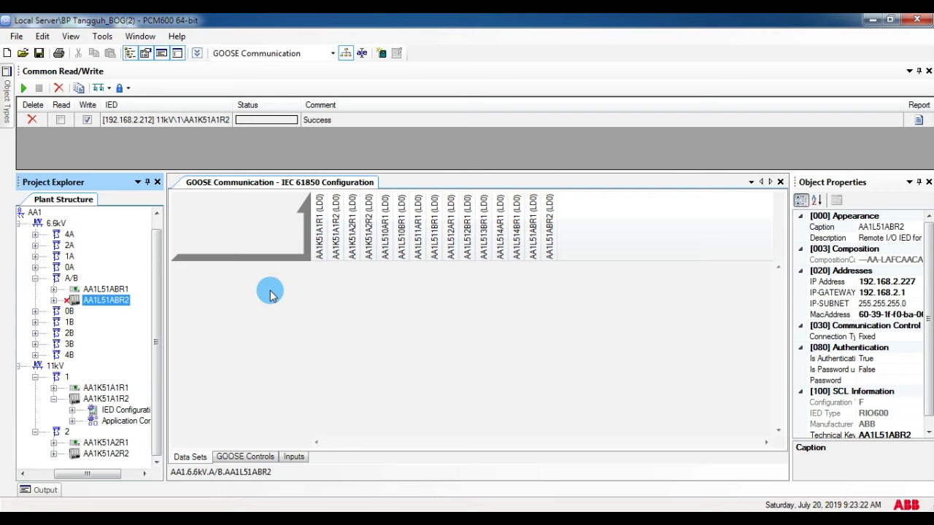
{"action": "key", "text": "ctrl+s"}
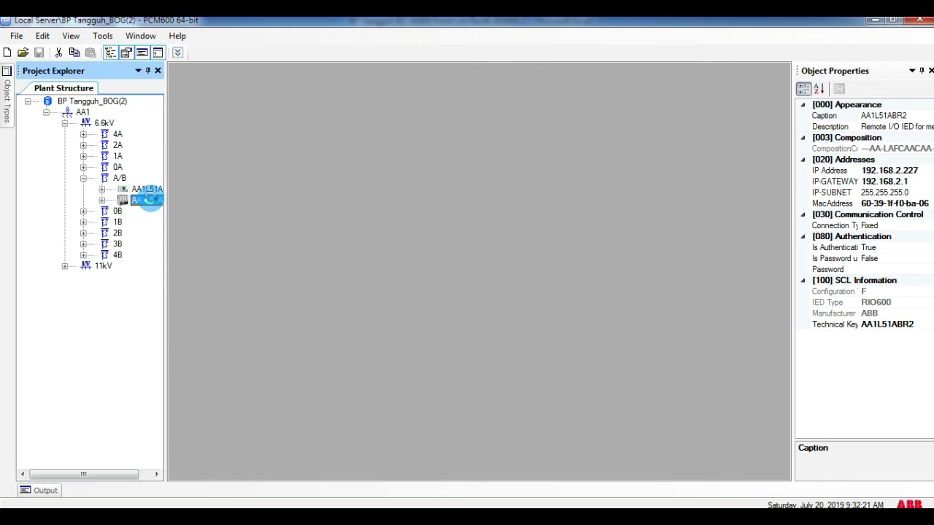
Open the IEC 61850 configuration of AA1L51ABR2 and create a data set named BinaryDs_1 under its LLN0 node.
{"action": "right_click", "coordinate": [148, 199]}
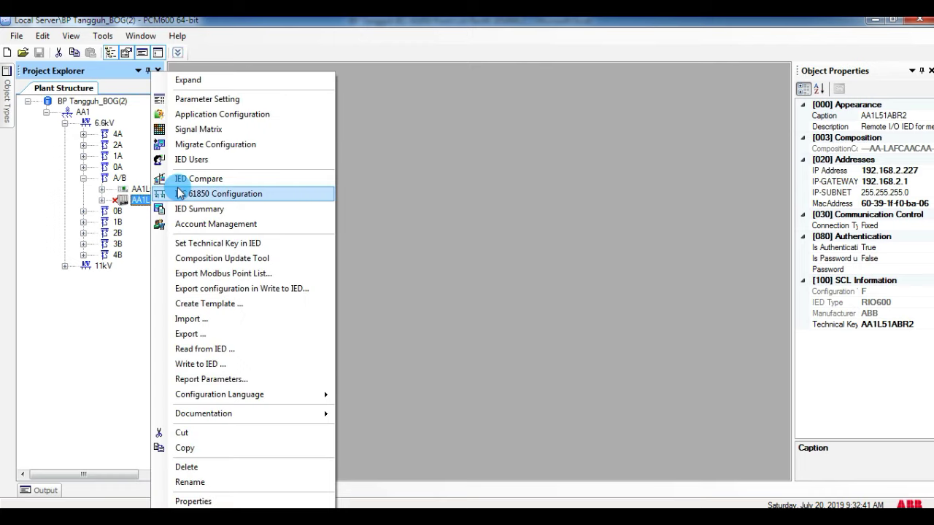
{"action": "left_click", "coordinate": [250, 193]}
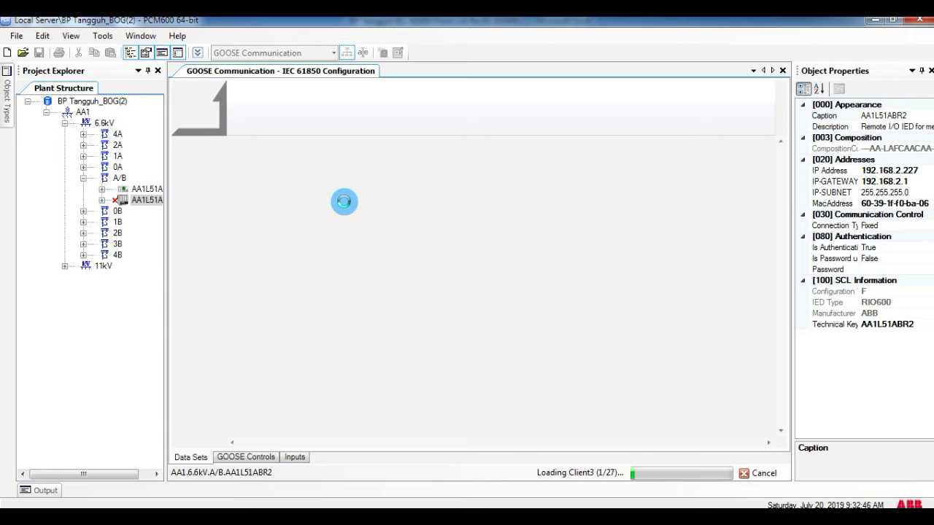
{"action": "right_click", "coordinate": [302, 196]}
{"action": "left_click", "coordinate": [332, 236]}
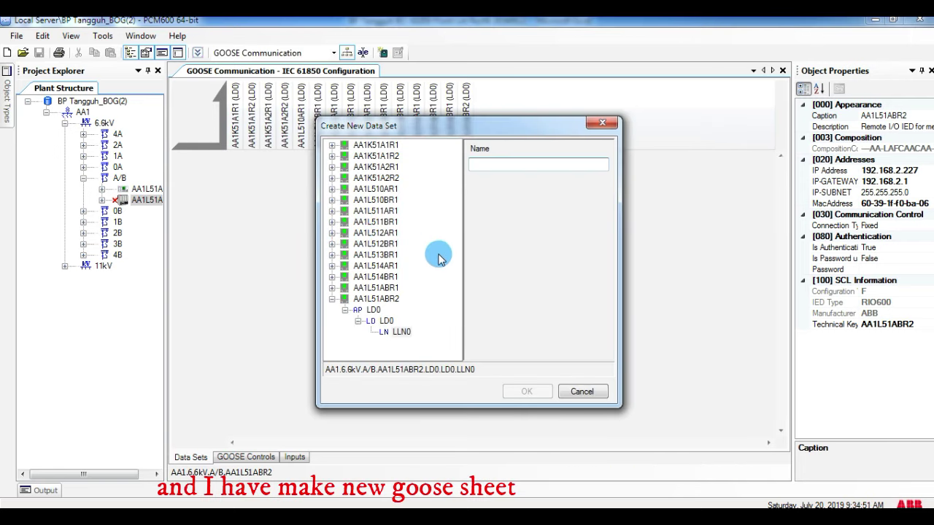
{"action": "type", "text": "Binary Ds_1"}
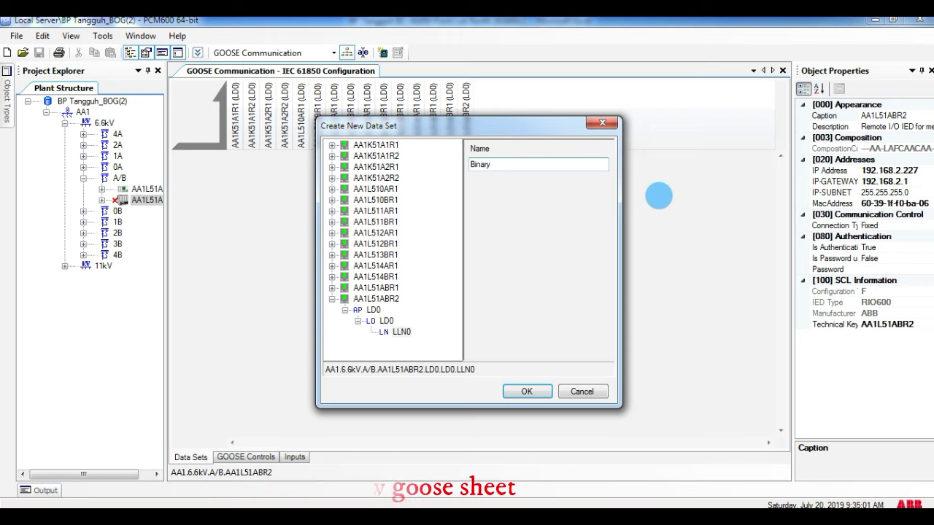
{"action": "left_click", "coordinate": [527, 391]}
{"action": "left_click", "coordinate": [550, 319]}
{"action": "left_click", "coordinate": [495, 164]}
{"action": "key", "text": "BackSpace"}
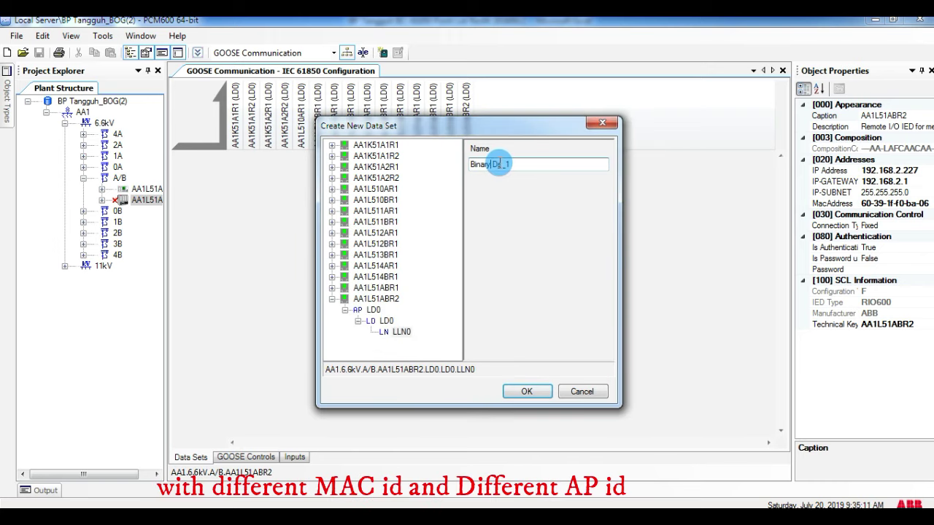
{"action": "left_click", "coordinate": [527, 391]}
Add the q and stVal attributes of LPHD1 PhyHealth to the BinaryDs_1 data set, leaving out the t attribute.
{"action": "double_click", "coordinate": [250, 159]}
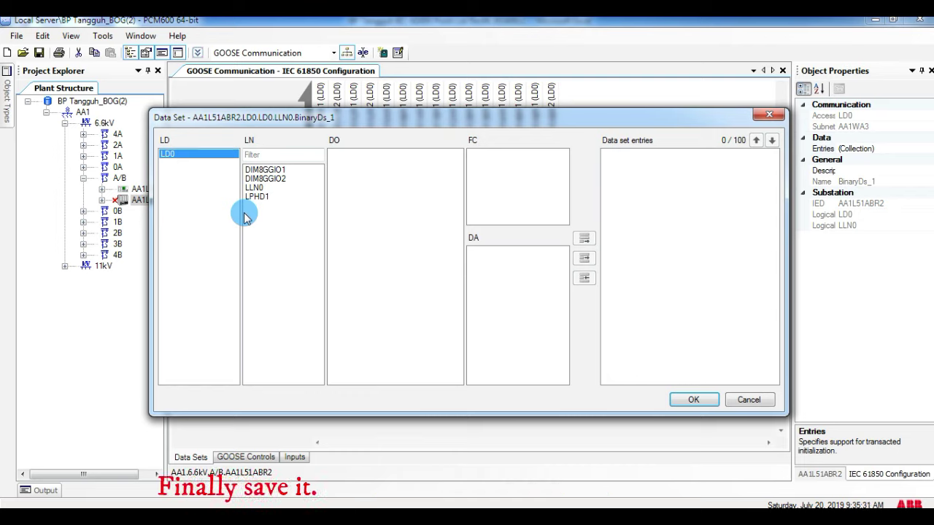
{"action": "left_click", "coordinate": [254, 196]}
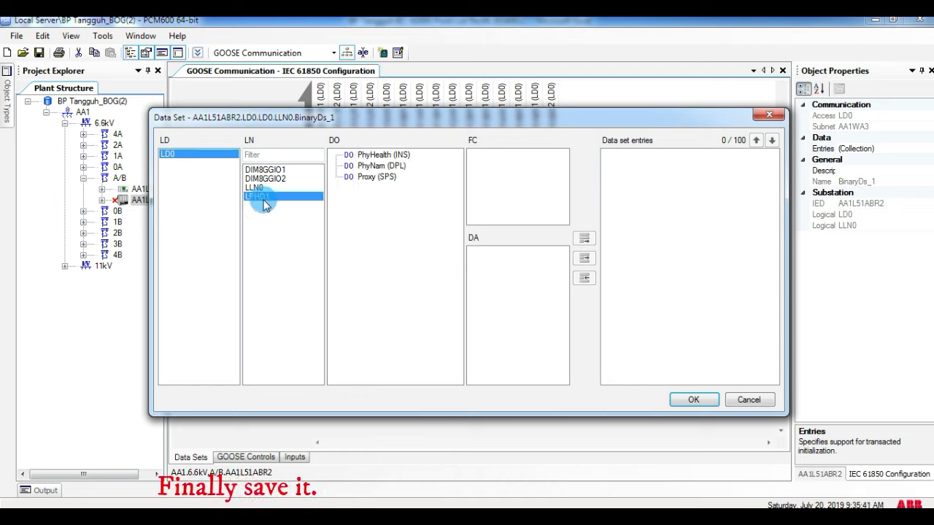
{"action": "left_click", "coordinate": [394, 154]}
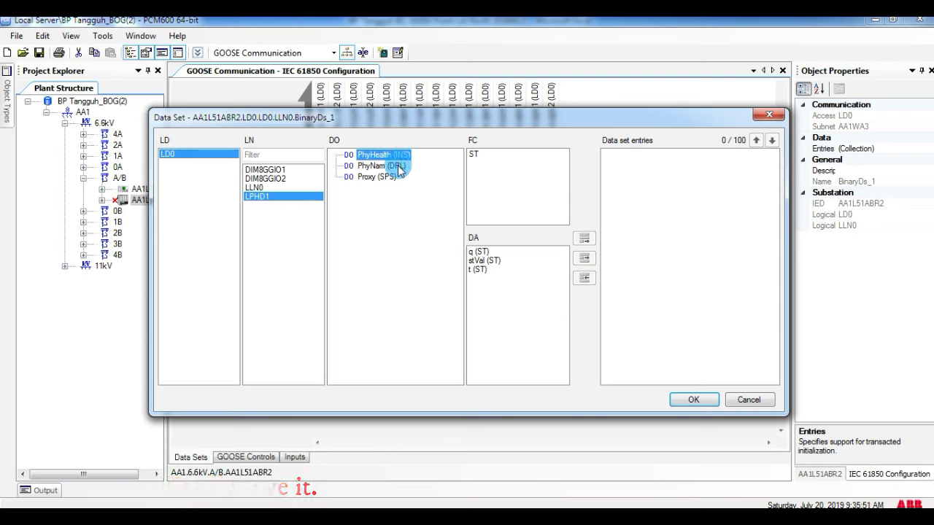
{"action": "left_click", "coordinate": [384, 167]}
{"action": "left_click", "coordinate": [394, 156]}
{"action": "double_click", "coordinate": [479, 251]}
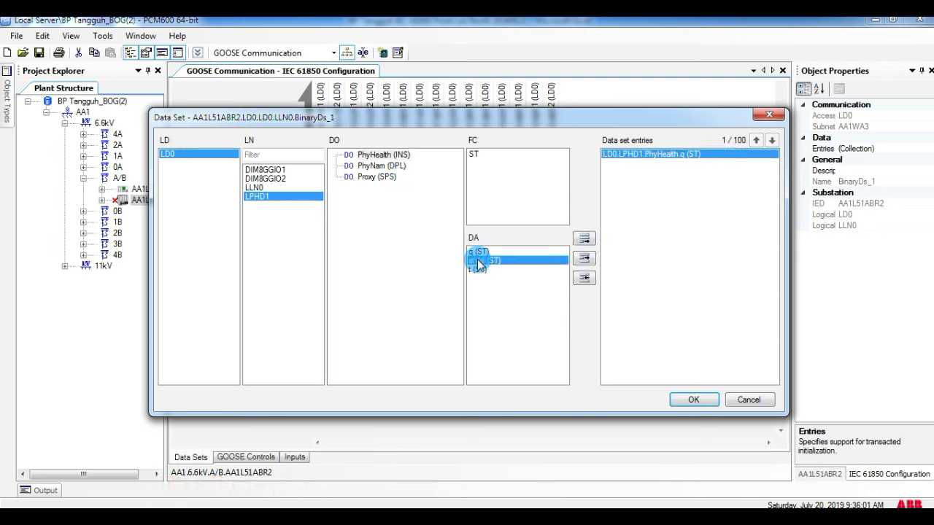
{"action": "double_click", "coordinate": [485, 261]}
{"action": "double_click", "coordinate": [479, 270]}
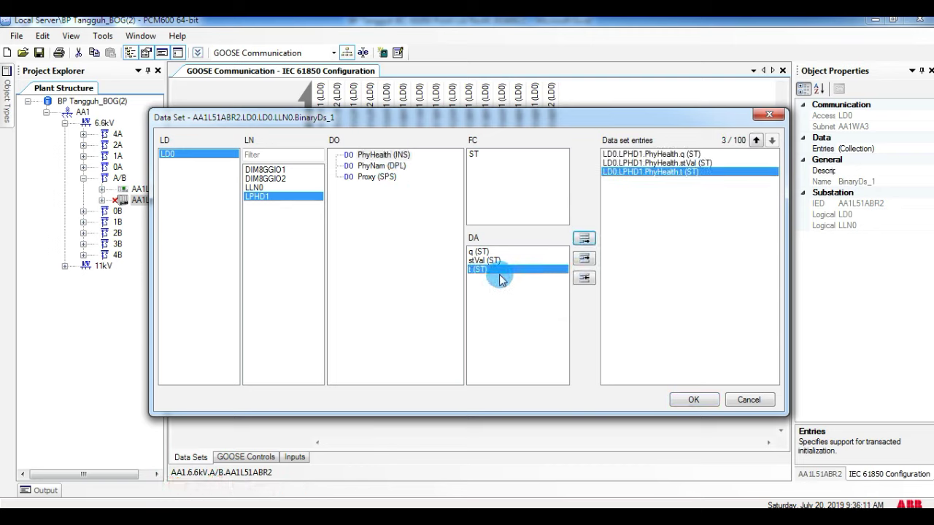
{"action": "left_click", "coordinate": [255, 188]}
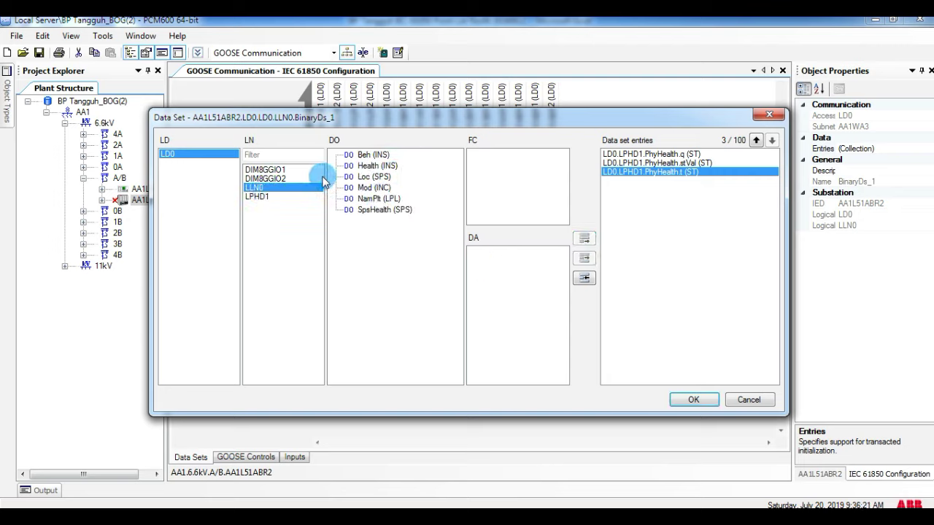
{"action": "left_click", "coordinate": [583, 278]}
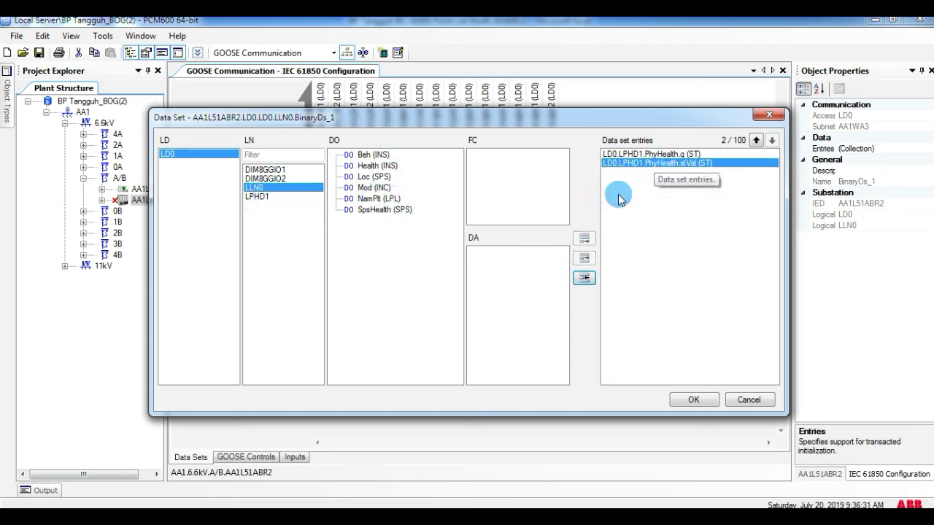
Add the stVal and q attributes of LLN0 Health to the BinaryDs_1 data set.
{"action": "left_click", "coordinate": [385, 167]}
{"action": "left_click", "coordinate": [484, 260]}
{"action": "left_click", "coordinate": [584, 238]}
{"action": "left_click", "coordinate": [476, 251]}
{"action": "left_click", "coordinate": [584, 238]}
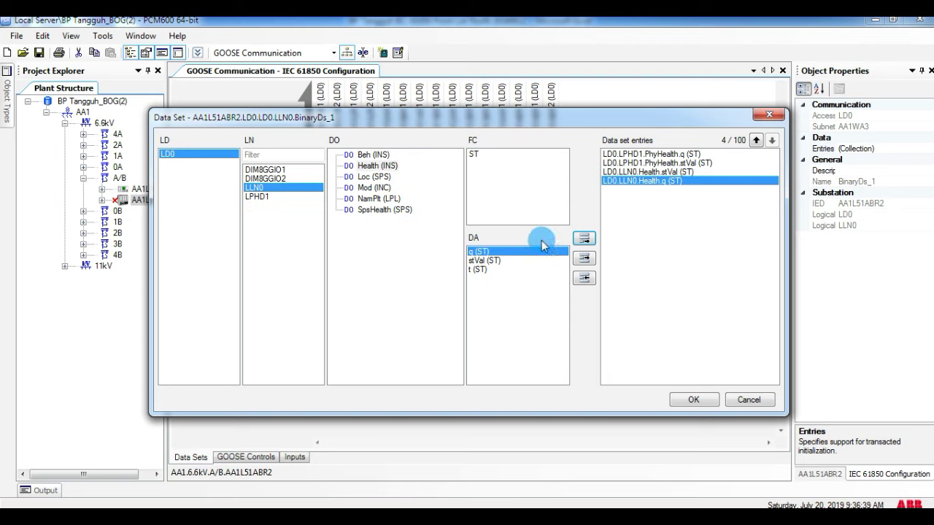
Add the stVal and q attributes of DIM8GGIO1 Ind1 and Ind2 to BinaryDs_1.
{"action": "left_click", "coordinate": [275, 170]}
{"action": "left_click", "coordinate": [369, 176]}
{"action": "left_click", "coordinate": [485, 261]}
{"action": "left_click", "coordinate": [583, 238]}
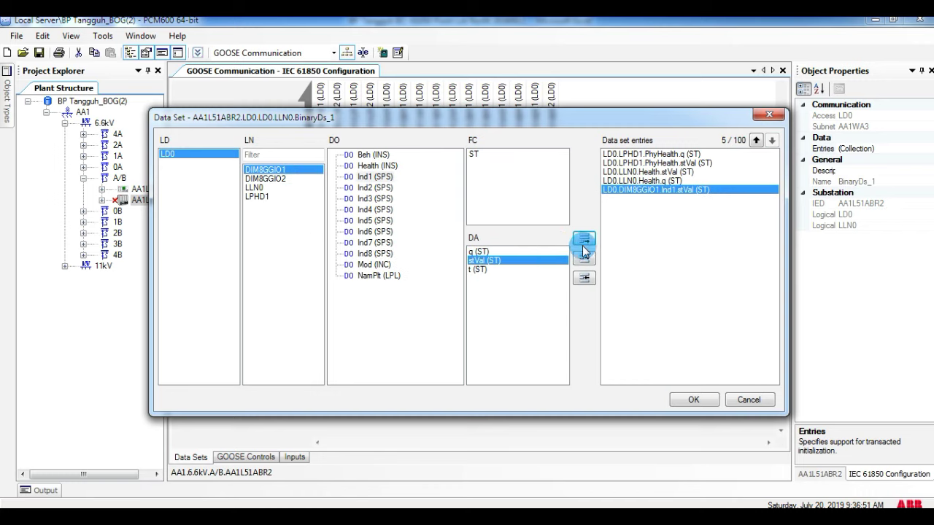
{"action": "left_click", "coordinate": [479, 251]}
{"action": "left_click", "coordinate": [584, 238]}
{"action": "left_click", "coordinate": [372, 187]}
{"action": "left_click", "coordinate": [478, 251]}
{"action": "left_click", "coordinate": [584, 239]}
{"action": "left_click", "coordinate": [493, 260]}
{"action": "left_click", "coordinate": [585, 239]}
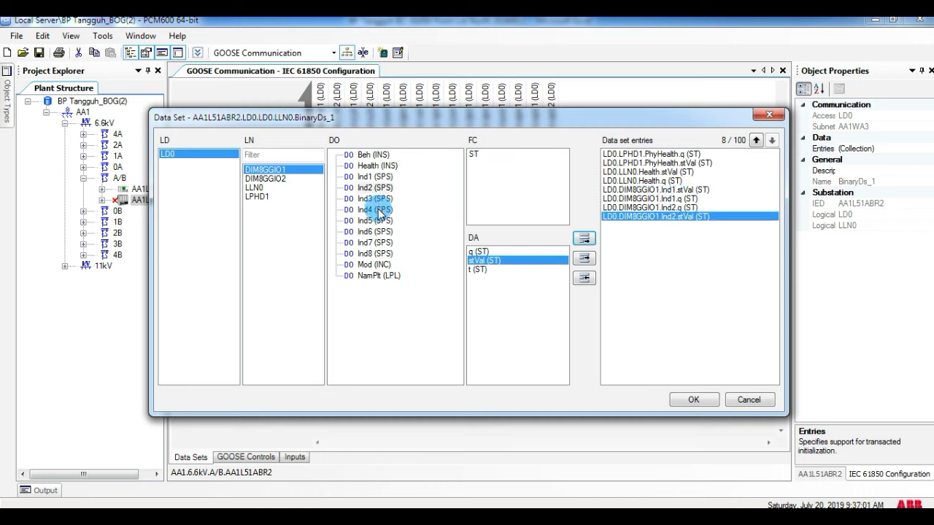
Add the q and stVal attributes of DIM8GGIO1 Ind3 and Ind4 to BinaryDs_1.
{"action": "left_click", "coordinate": [376, 199]}
{"action": "left_click", "coordinate": [493, 251]}
{"action": "left_click", "coordinate": [584, 239]}
{"action": "left_click", "coordinate": [491, 259]}
{"action": "left_click", "coordinate": [585, 239]}
{"action": "left_click", "coordinate": [583, 238]}
{"action": "left_click", "coordinate": [489, 261]}
{"action": "left_click", "coordinate": [584, 239]}
Add the q and stVal attributes of DIM8GGIO1 Ind5 and Ind6 to BinaryDs_1.
{"action": "left_click", "coordinate": [386, 221]}
{"action": "left_click", "coordinate": [487, 251]}
{"action": "left_click", "coordinate": [583, 238]}
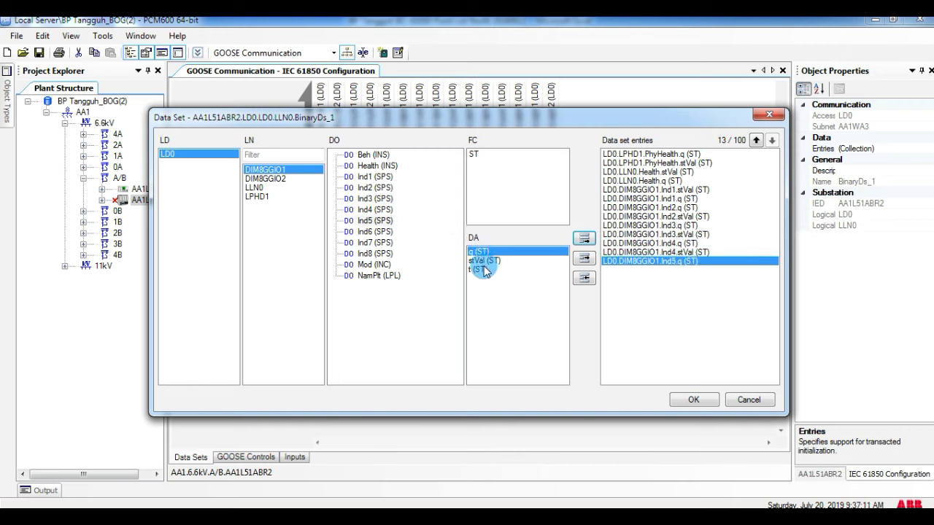
{"action": "left_click", "coordinate": [485, 260]}
{"action": "left_click", "coordinate": [584, 239]}
{"action": "left_click", "coordinate": [582, 240]}
{"action": "left_click", "coordinate": [486, 261]}
{"action": "left_click", "coordinate": [583, 240]}
Add the q and stVal attributes of DIM8GGIO1 Ind7 and Ind8 to BinaryDs_1 and accept the data set entries.
{"action": "left_click", "coordinate": [376, 242]}
{"action": "left_click", "coordinate": [487, 251]}
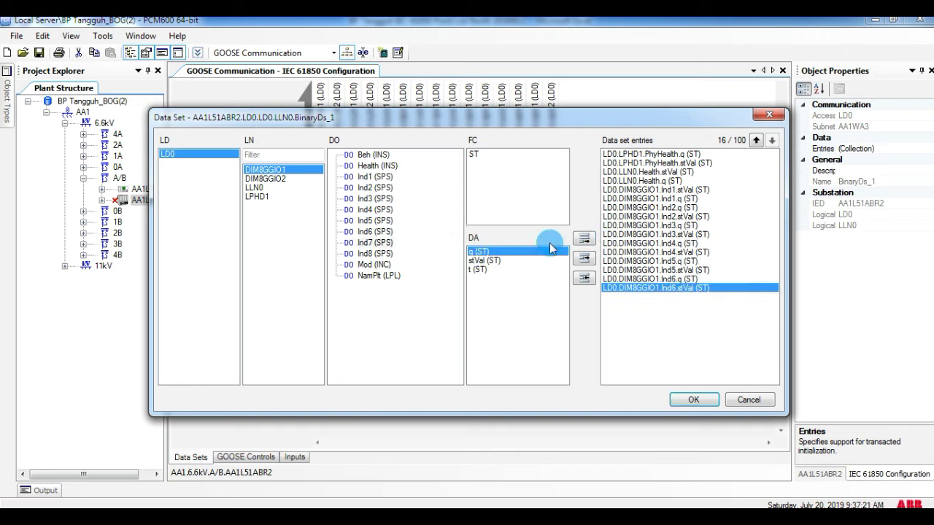
{"action": "left_click", "coordinate": [583, 240]}
{"action": "left_click", "coordinate": [486, 260]}
{"action": "left_click", "coordinate": [583, 240]}
{"action": "double_click", "coordinate": [484, 260]}
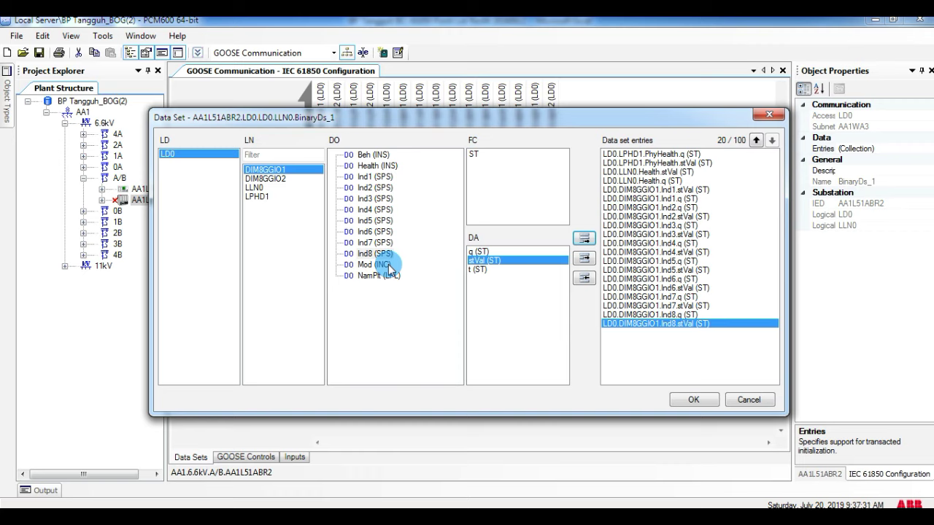
{"action": "left_click", "coordinate": [689, 401]}
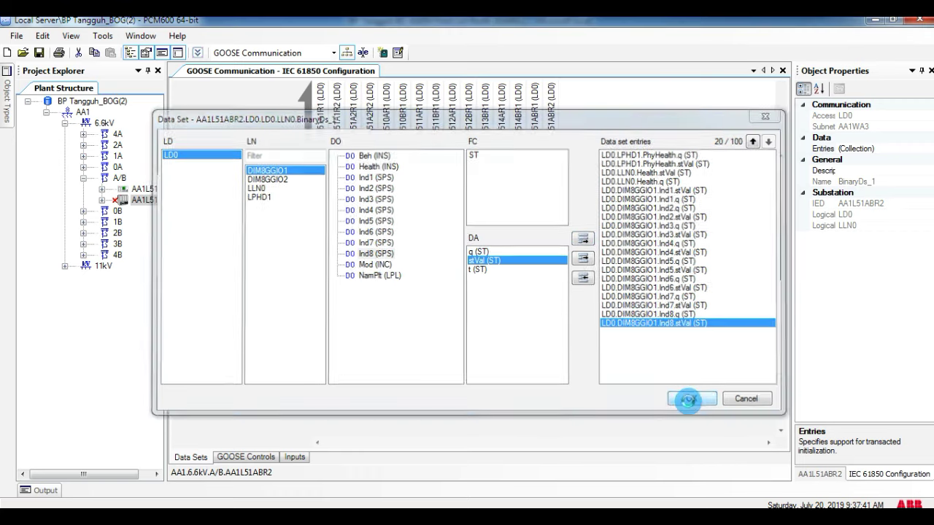
Create a GOOSE control named gcb for AA1L51ABR2 with data set BinaryDs_1 and type GOOSE.
{"action": "left_click", "coordinate": [252, 457]}
{"action": "right_click", "coordinate": [260, 213]}
{"action": "left_click", "coordinate": [304, 263]}
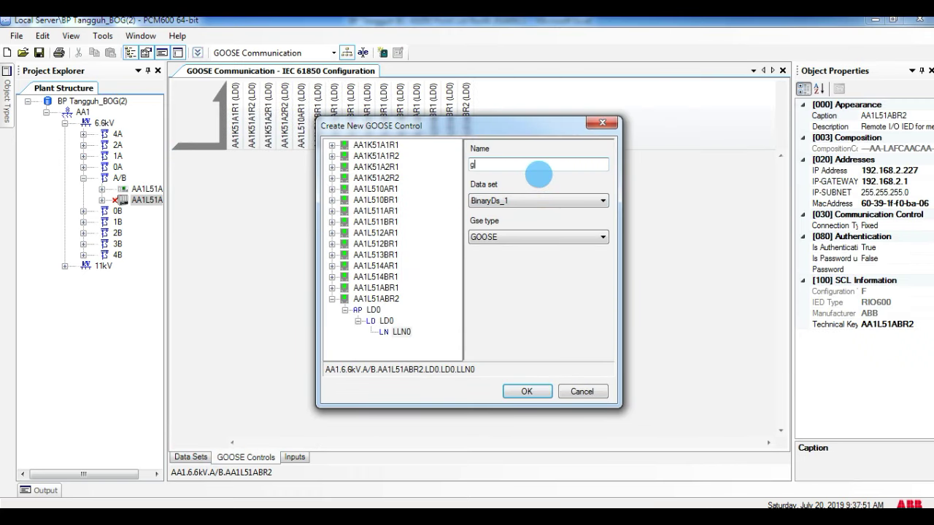
{"action": "left_click", "coordinate": [530, 390]}
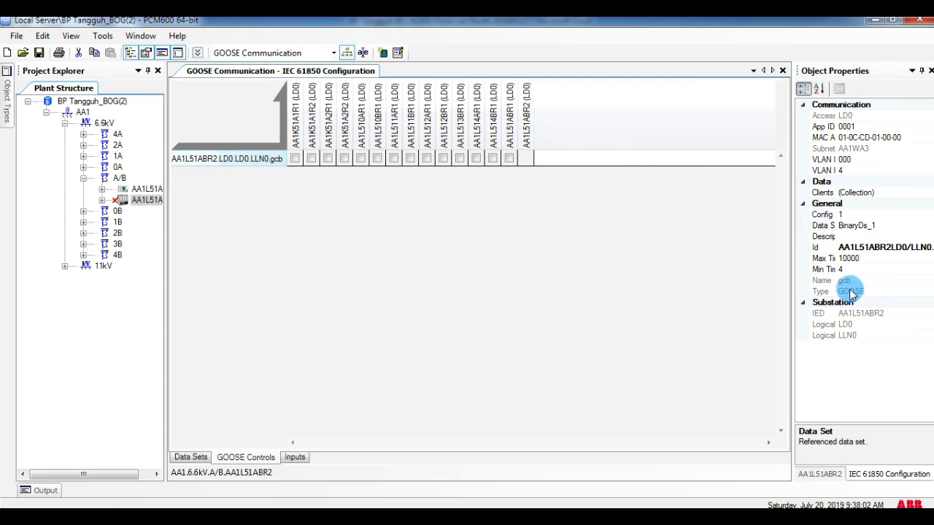
Set the MAC address of the gcb GOOSE control to 01-0C-CD-01-00-36.
{"action": "left_click", "coordinate": [910, 139]}
{"action": "key", "text": "Return"}
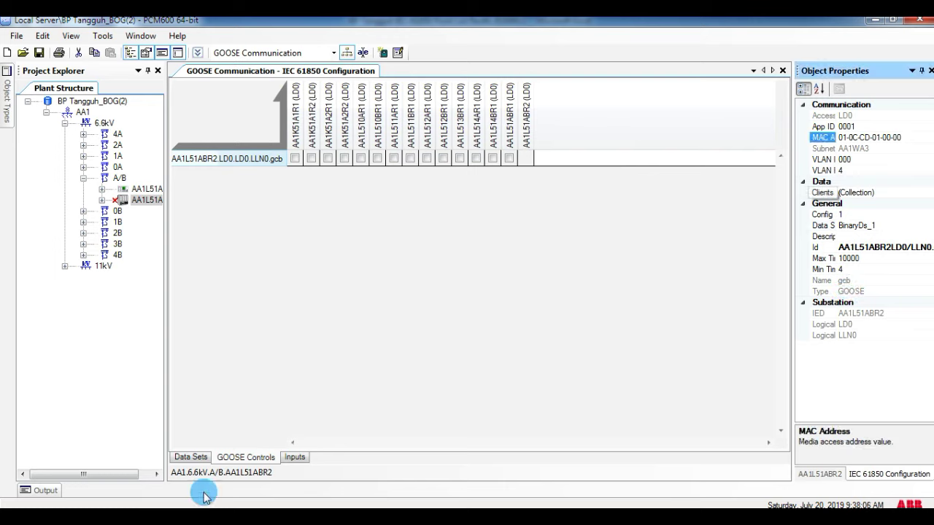
{"action": "left_click", "coordinate": [908, 137]}
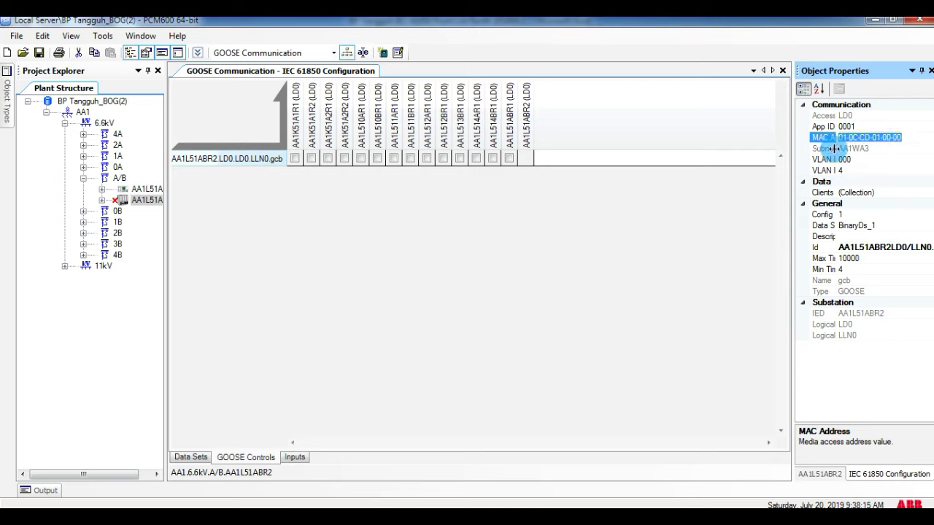
{"action": "key", "text": "End"}
{"action": "key", "text": "BackSpace"}
{"action": "key", "text": "BackSpace"}
{"action": "type", "text": "36"}
Set the App ID of the gcb GOOSE control to 0036 and its VLAN ID to 001.
{"action": "left_click", "coordinate": [864, 126]}
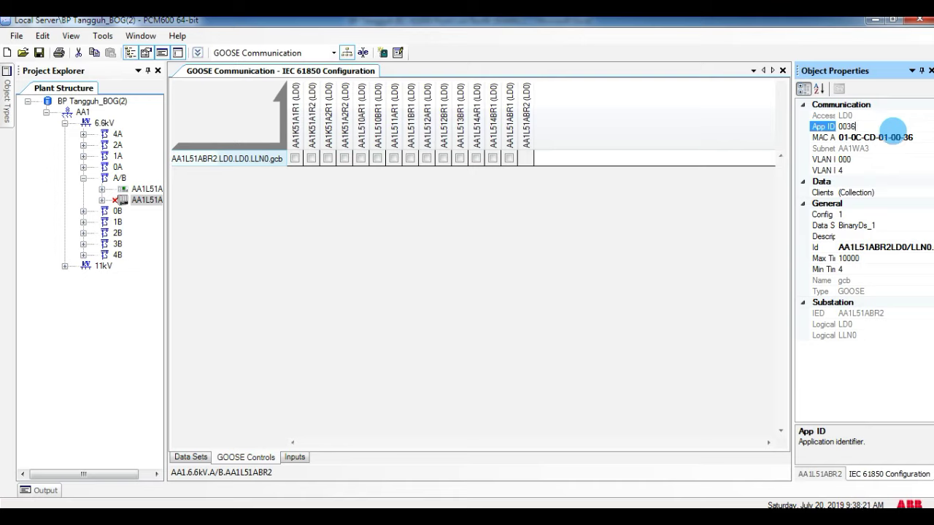
{"action": "left_click", "coordinate": [883, 160]}
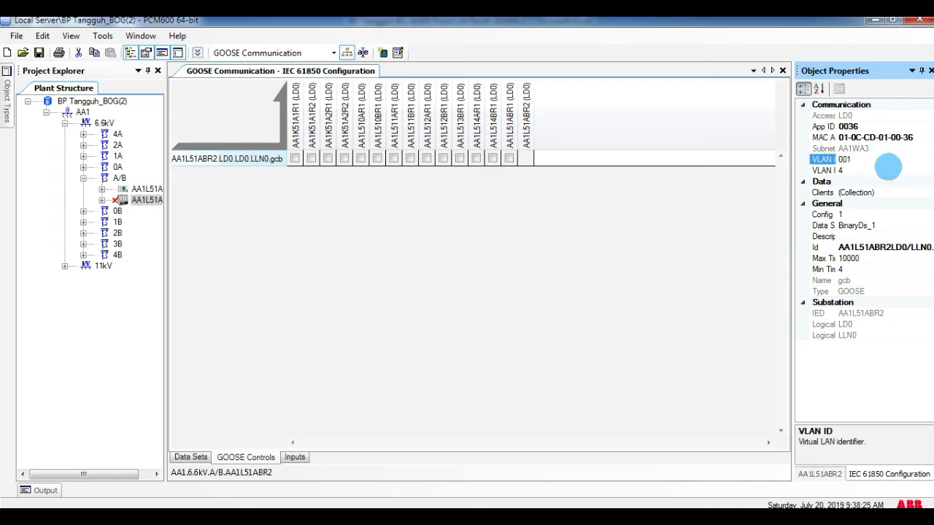
{"action": "left_click", "coordinate": [870, 171]}
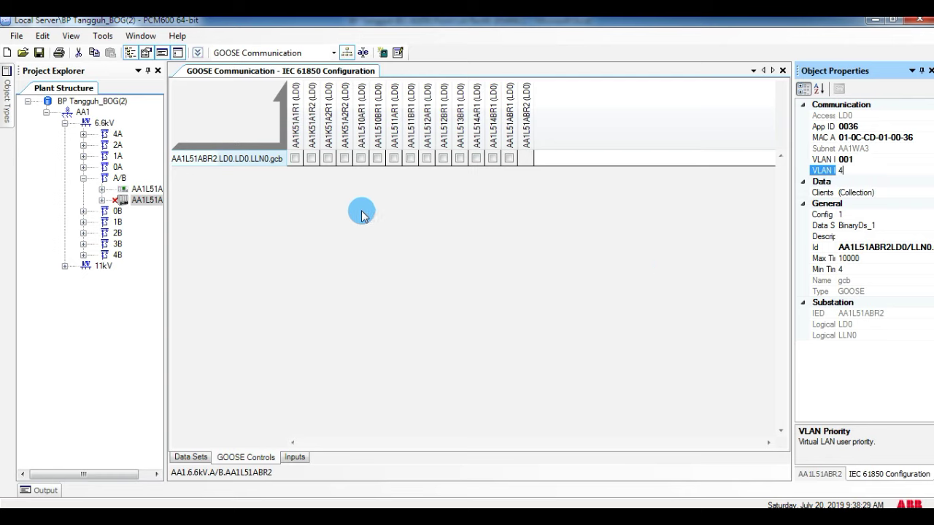
Create a second data set named BinaryDs_2 under the LLN0 node of AA1L51ABR2.
{"action": "left_click", "coordinate": [195, 456]}
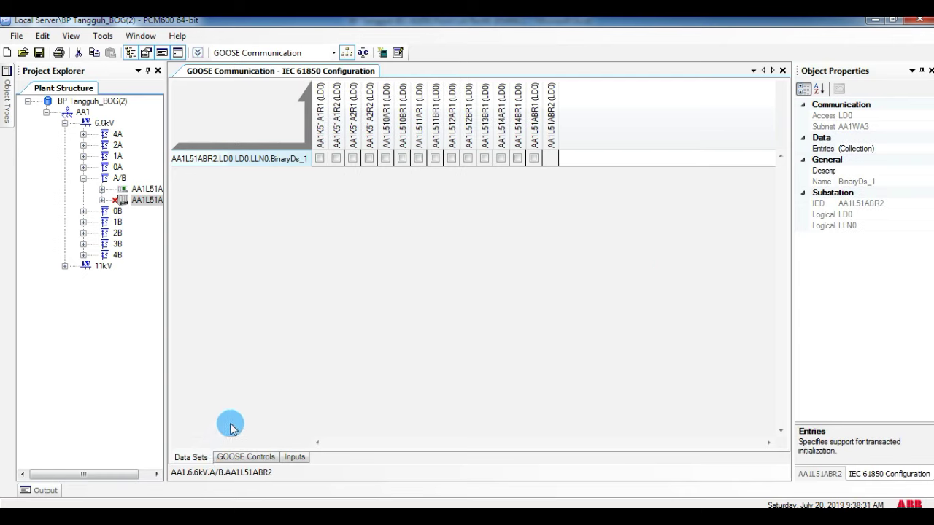
{"action": "left_click_drag", "start_coordinate": [110, 474], "coordinate": [130, 474]}
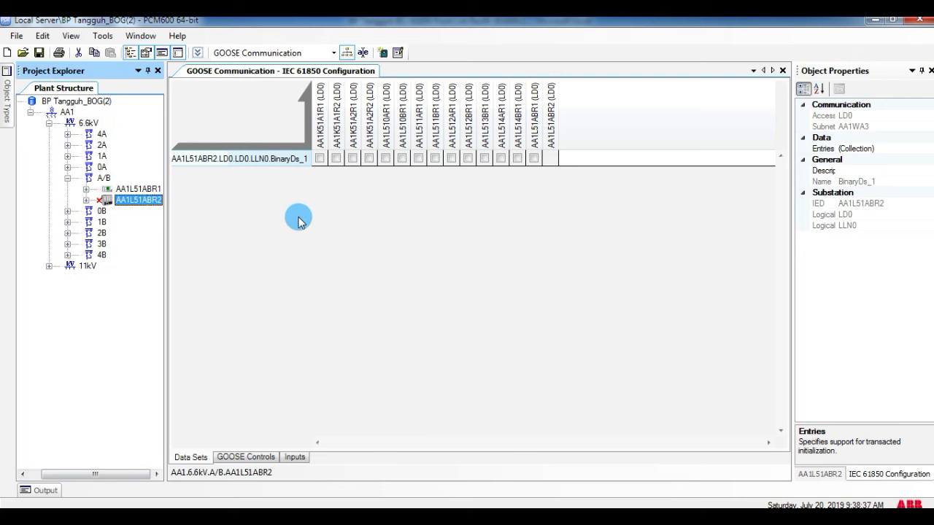
{"action": "right_click", "coordinate": [316, 223]}
{"action": "left_click", "coordinate": [309, 216]}
{"action": "type", "text": "BinaryDs_2"}
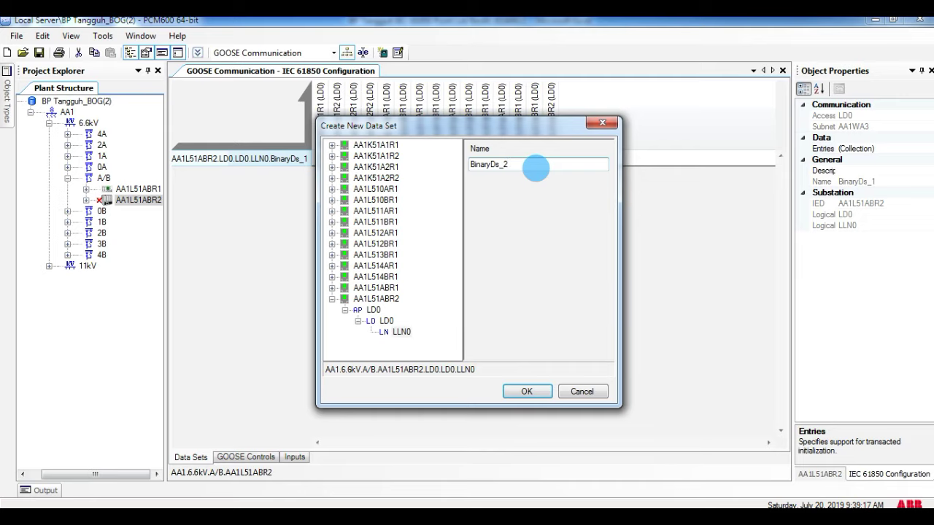
{"action": "left_click", "coordinate": [526, 391]}
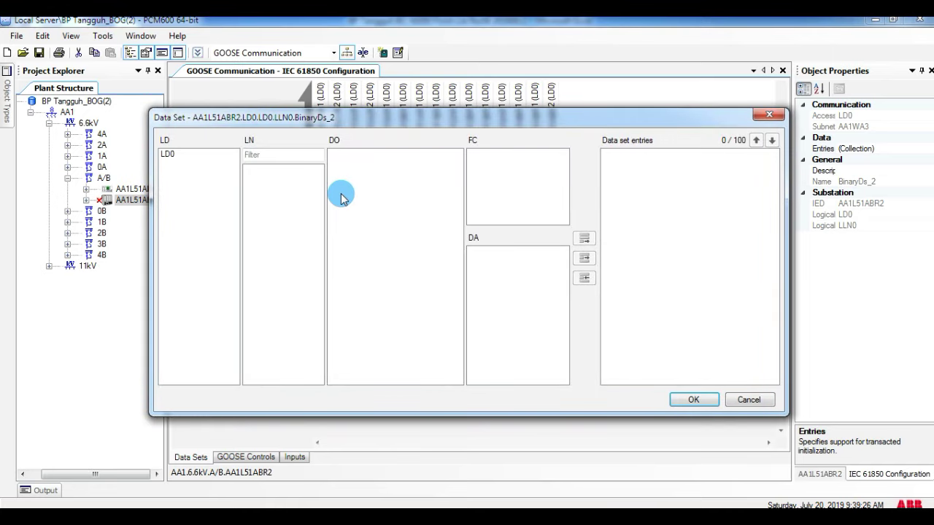
Add the q and stVal attributes of DIM8GGIO2 Ind1 and Ind2 to the BinaryDs_2 data set.
{"action": "left_click", "coordinate": [183, 154]}
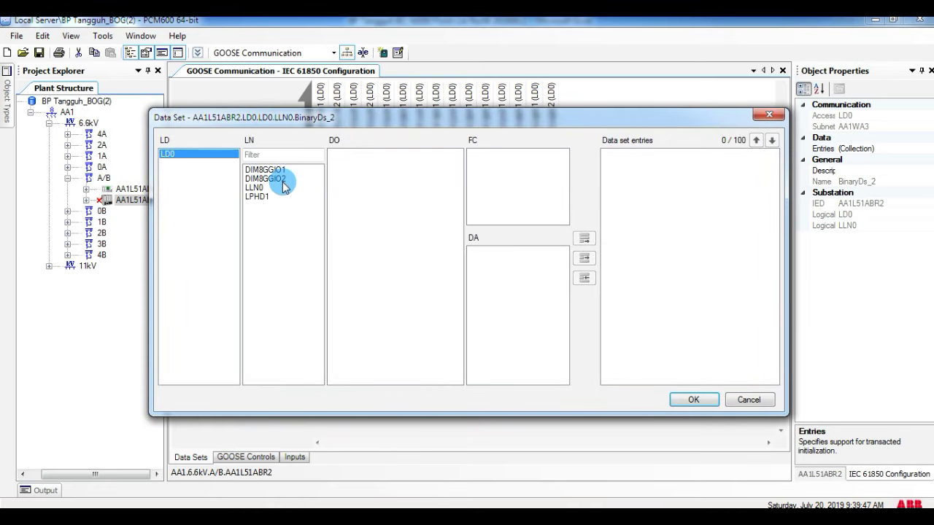
{"action": "left_click", "coordinate": [282, 188]}
{"action": "left_click", "coordinate": [265, 179]}
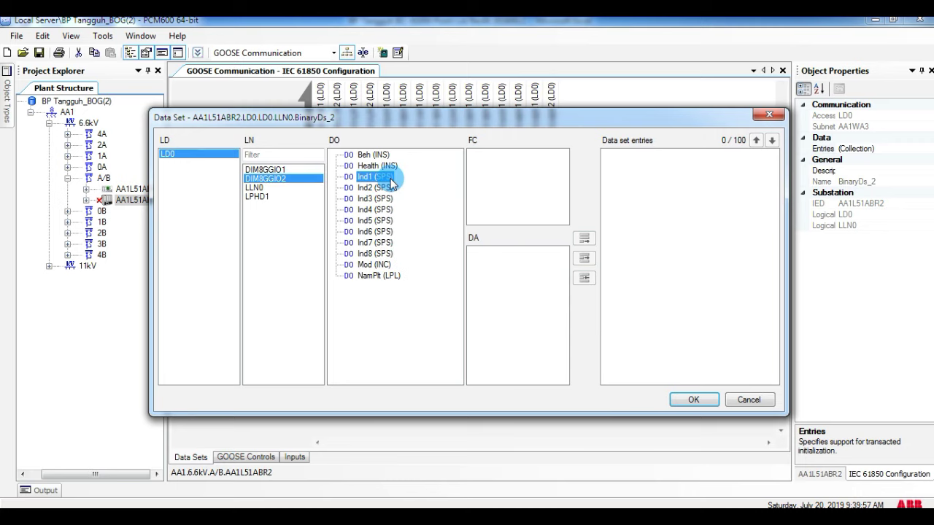
{"action": "left_click", "coordinate": [375, 176]}
{"action": "left_click", "coordinate": [479, 252]}
{"action": "left_click", "coordinate": [583, 238]}
{"action": "left_click", "coordinate": [484, 260]}
{"action": "left_click", "coordinate": [583, 239]}
{"action": "left_click", "coordinate": [374, 187]}
{"action": "left_click", "coordinate": [479, 252]}
Add the q and stVal attributes of DIM8GGIO2 Ind3 and Ind4 to BinaryDs_2.
{"action": "left_click", "coordinate": [374, 199]}
{"action": "double_click", "coordinate": [478, 251]}
{"action": "double_click", "coordinate": [484, 260]}
{"action": "left_click", "coordinate": [374, 209]}
{"action": "double_click", "coordinate": [479, 251]}
{"action": "left_click", "coordinate": [511, 260]}
{"action": "left_click", "coordinate": [584, 238]}
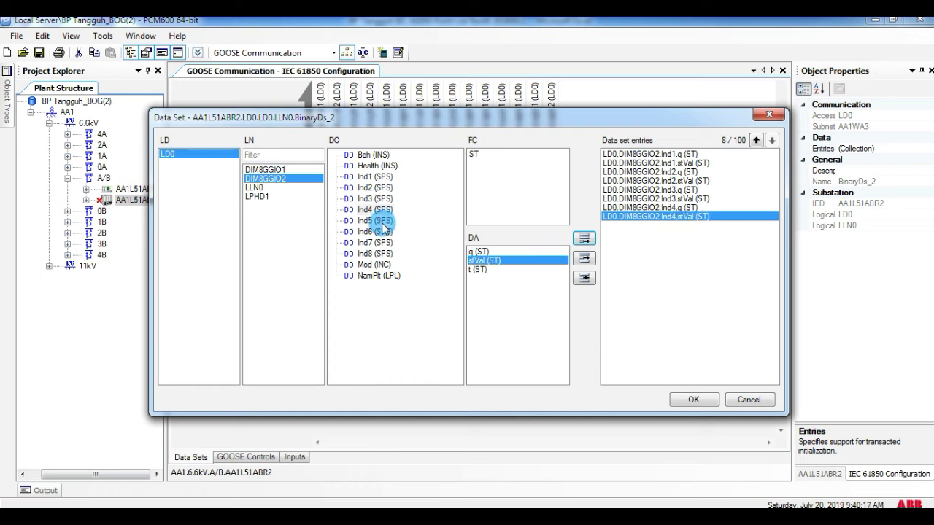
Add the q and stVal attributes of DIM8GGIO2 Ind5 and Ind6 to BinaryDs_2.
{"action": "left_click", "coordinate": [375, 220]}
{"action": "left_click", "coordinate": [478, 251]}
{"action": "left_click", "coordinate": [584, 238]}
{"action": "left_click", "coordinate": [484, 260]}
{"action": "left_click", "coordinate": [584, 239]}
{"action": "left_click", "coordinate": [375, 231]}
{"action": "left_click", "coordinate": [583, 238]}
{"action": "left_click", "coordinate": [484, 261]}
{"action": "left_click", "coordinate": [584, 238]}
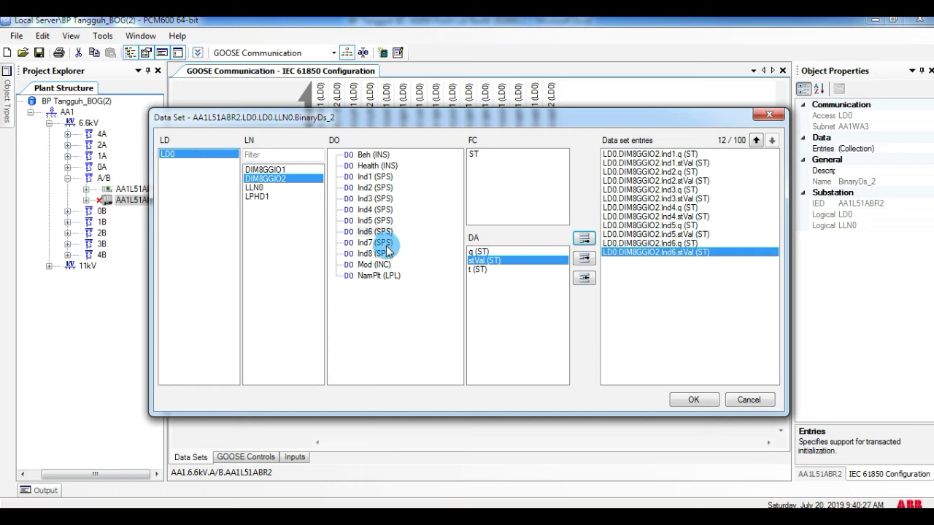
Add the q and stVal attributes of DIM8GGIO2 Ind7 and Ind8 to BinaryDs_2.
{"action": "left_click", "coordinate": [375, 242]}
{"action": "left_click", "coordinate": [478, 251]}
{"action": "left_click", "coordinate": [584, 239]}
{"action": "left_click", "coordinate": [511, 261]}
{"action": "left_click", "coordinate": [583, 239]}
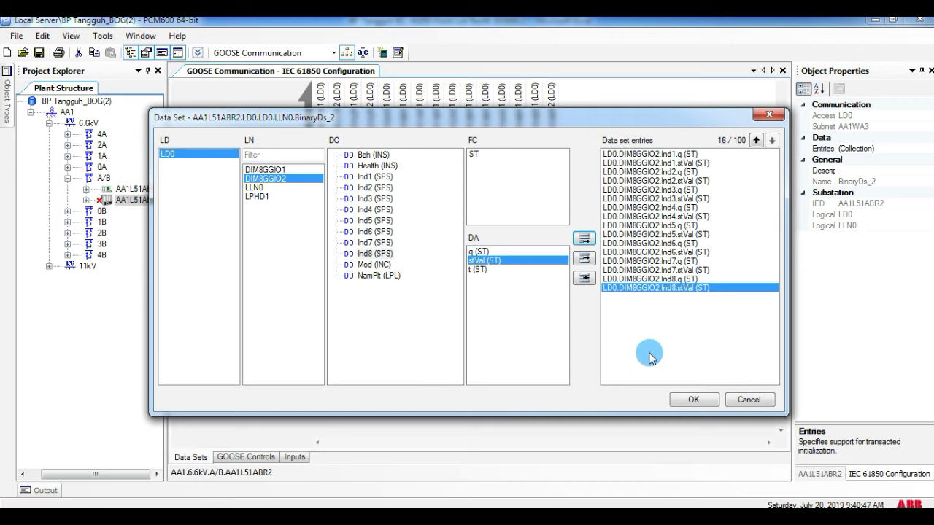
Accept the BinaryDs_2 entries and create a GOOSE control named gcd under LLN0 of AA1L51ABR2.
{"action": "left_click", "coordinate": [690, 406]}
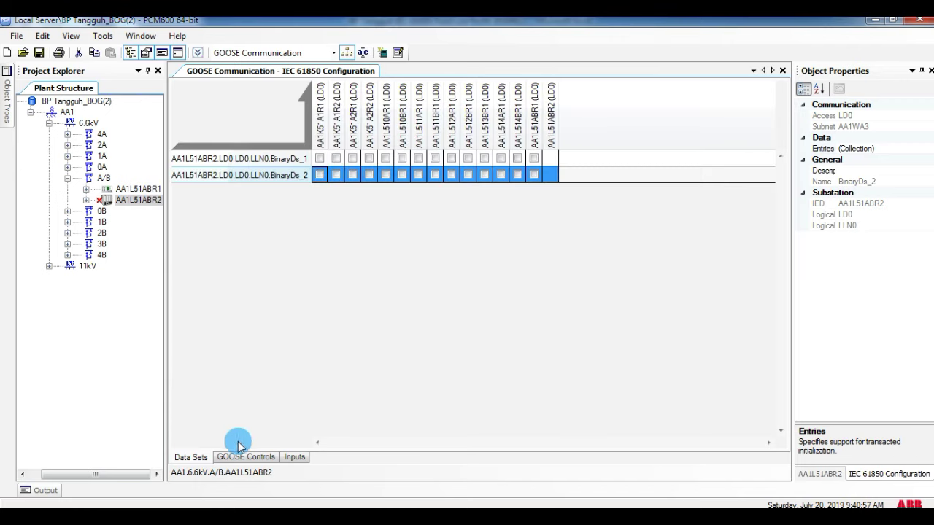
{"action": "left_click", "coordinate": [246, 456]}
{"action": "right_click", "coordinate": [275, 258]}
{"action": "left_click", "coordinate": [313, 305]}
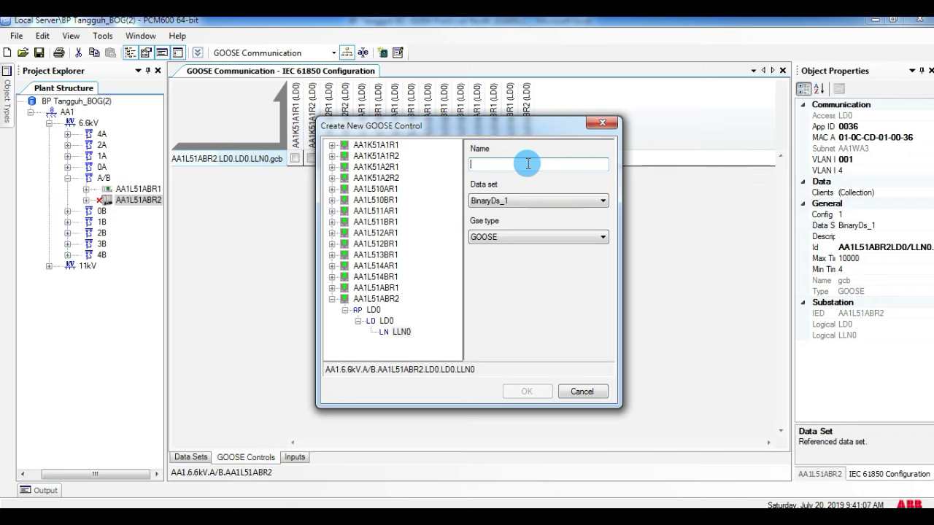
{"action": "type", "text": "GC"}
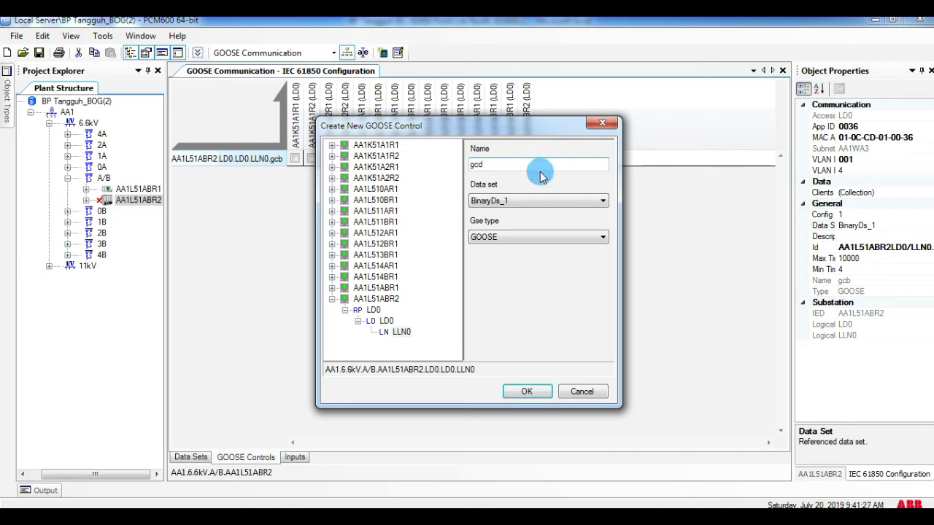
{"action": "left_click", "coordinate": [527, 391]}
Set the gcd control's MAC address to 01-0C-CD-01-00-37, its App ID to 0037 and its VLAN ID to 001.
{"action": "left_click", "coordinate": [911, 136]}
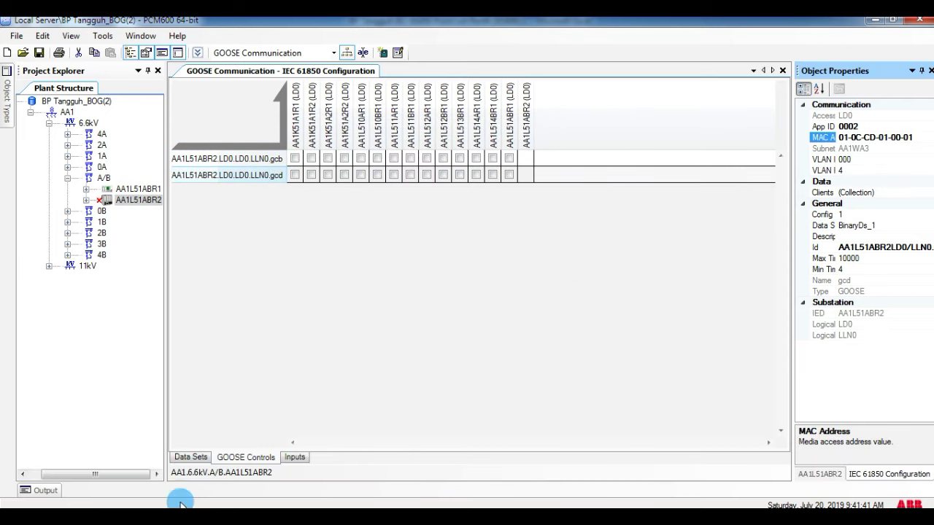
{"action": "left_click_drag", "start_coordinate": [914, 137], "coordinate": [831, 138]}
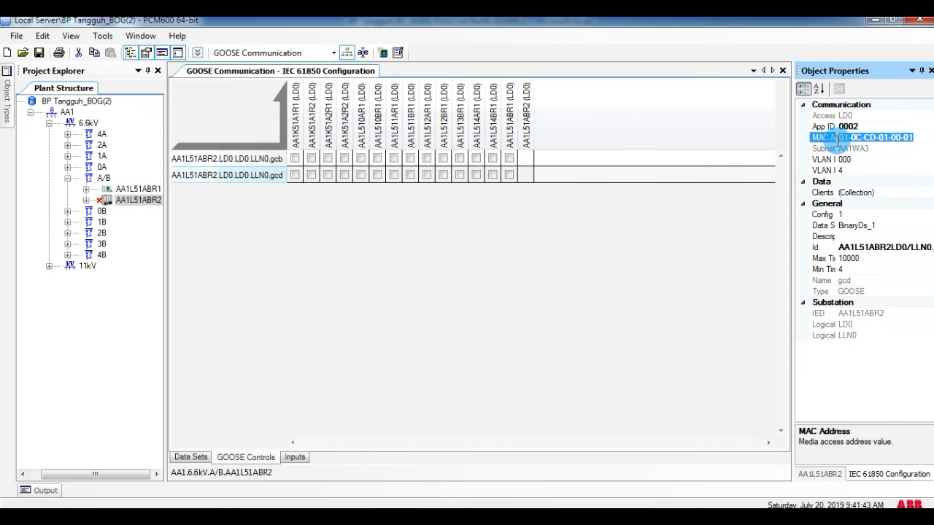
{"action": "type", "text": "01-0C-CD-01-00-37"}
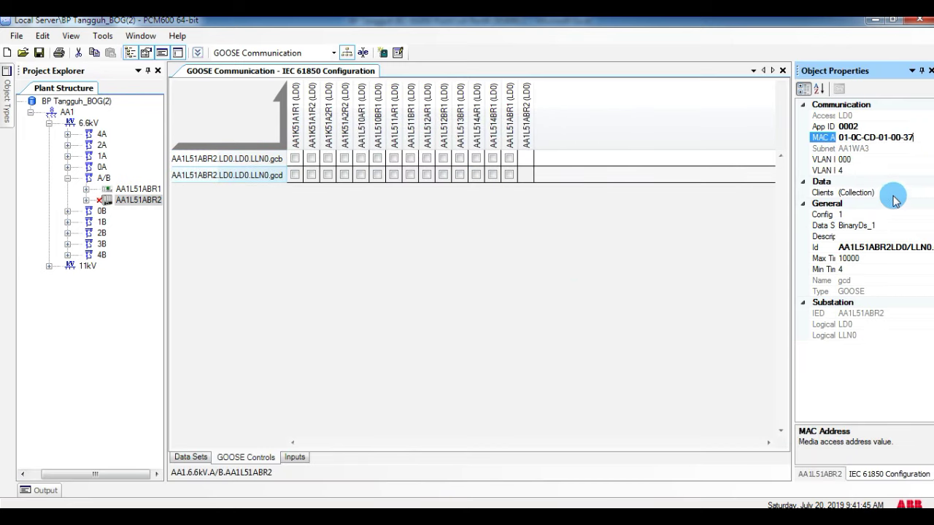
{"action": "left_click", "coordinate": [866, 127]}
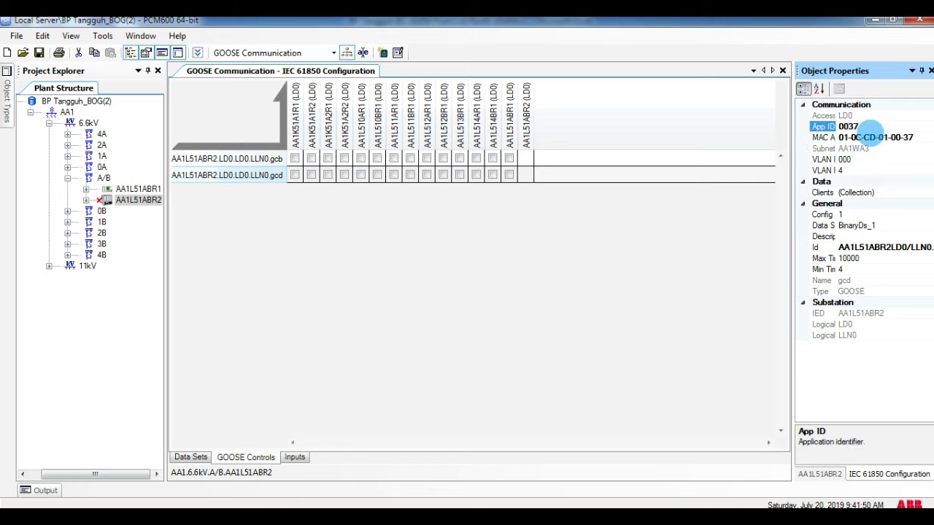
{"action": "left_click", "coordinate": [864, 161]}
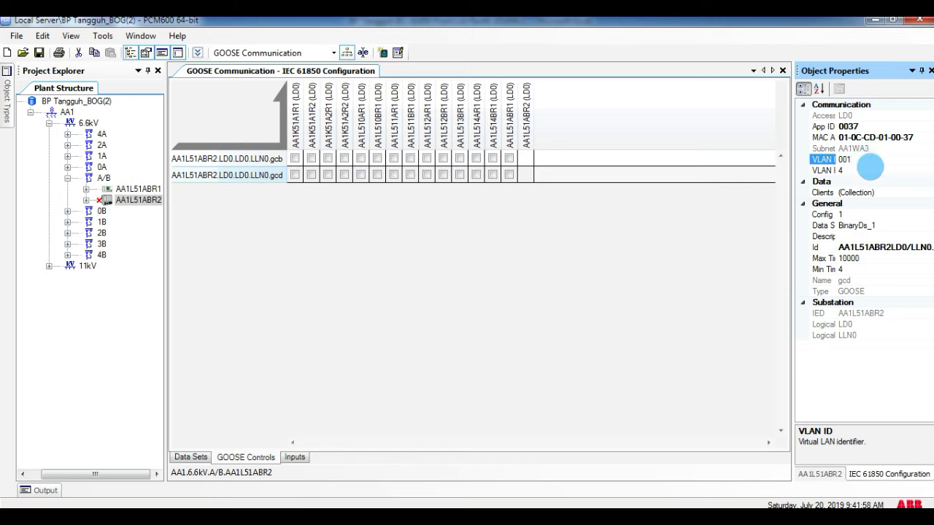
{"action": "left_click", "coordinate": [755, 210]}
Assign the BinaryDs_1 and BinaryDs_2 data sets of AA1L51ABR2 to the receiver AA1L51ABR1.
{"action": "left_click", "coordinate": [264, 159]}
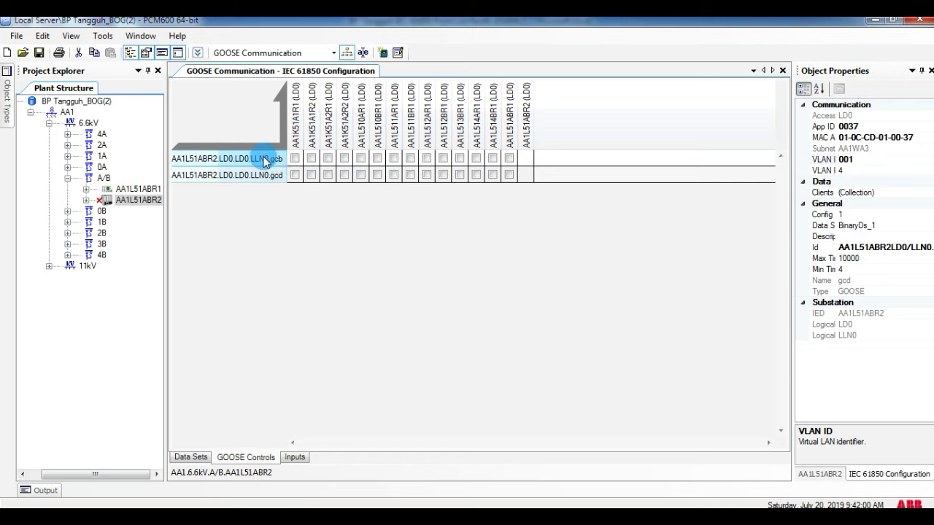
{"action": "mouse_move", "coordinate": [264, 159]}
{"action": "left_mouse_down"}
{"action": "mouse_move", "coordinate": [260, 177]}
{"action": "mouse_move", "coordinate": [267, 158]}
{"action": "mouse_move", "coordinate": [268, 177]}
{"action": "left_mouse_up"}
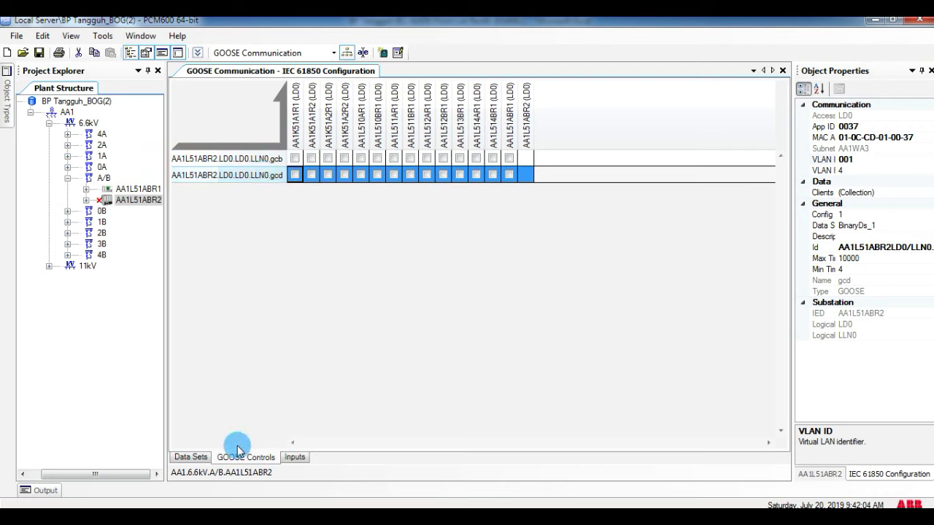
{"action": "left_click", "coordinate": [192, 457]}
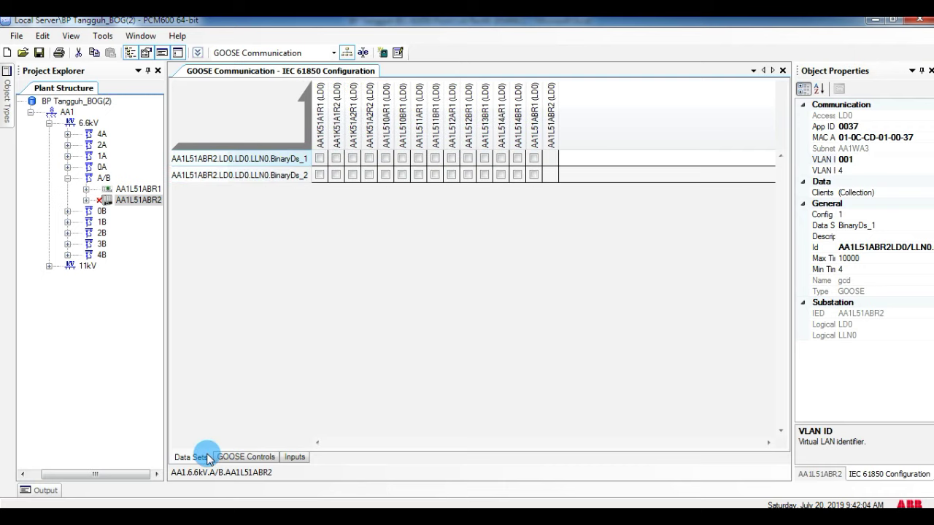
{"action": "left_click", "coordinate": [536, 159]}
{"action": "left_click", "coordinate": [536, 175]}
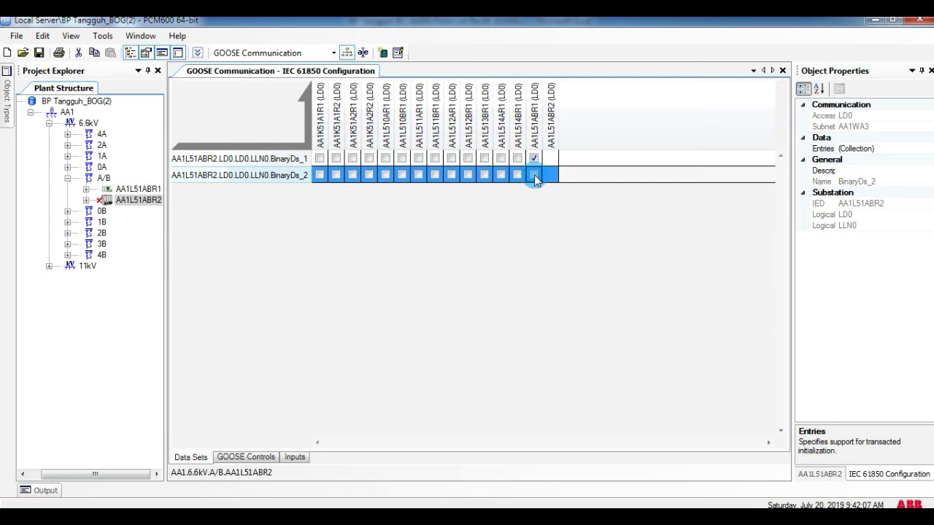
{"action": "left_click", "coordinate": [535, 178]}
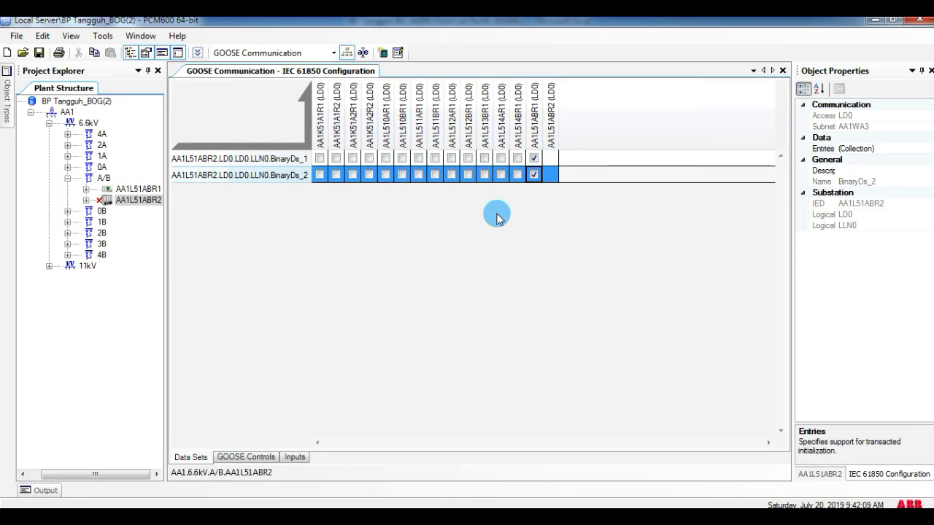
Create a data set named BinaryDs_1 for AA1K51A1R2 in bay 1 of the 11kV level.
{"action": "left_click", "coordinate": [48, 265]}
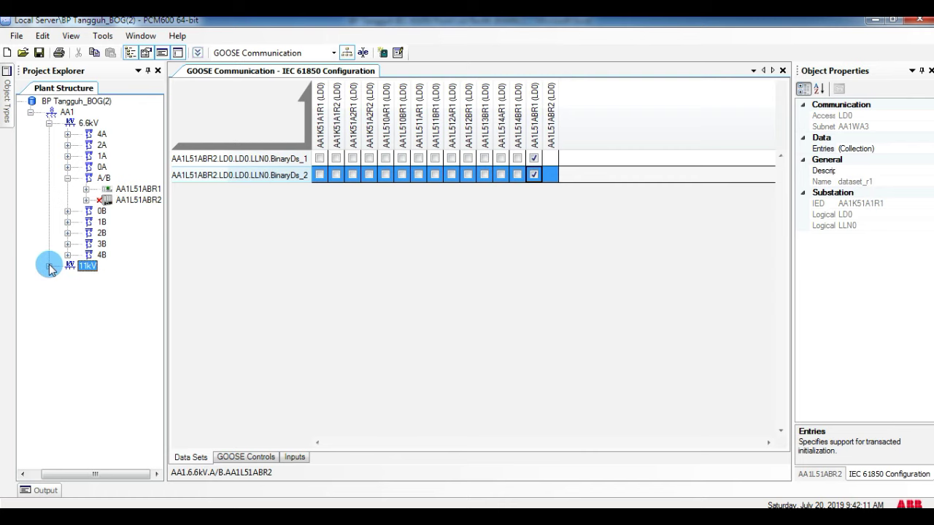
{"action": "left_click", "coordinate": [68, 277]}
{"action": "left_click", "coordinate": [99, 309]}
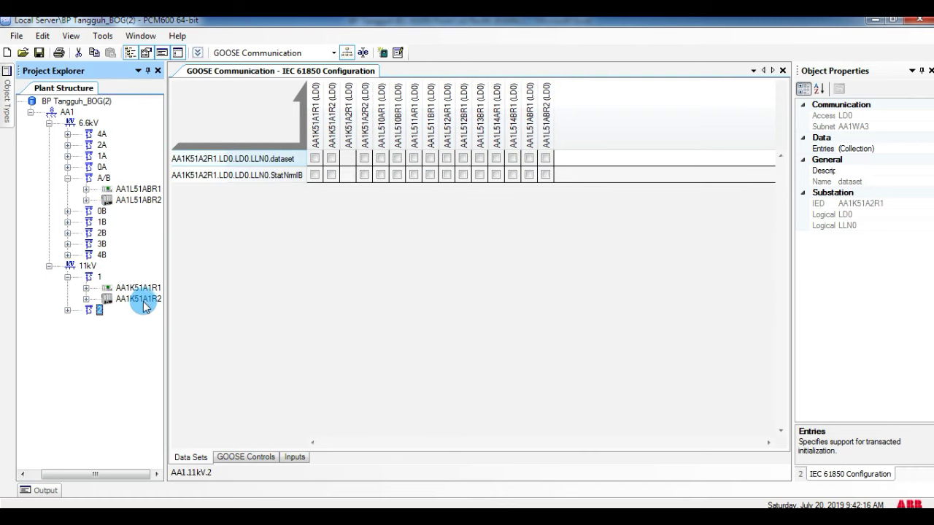
{"action": "left_click", "coordinate": [138, 299]}
{"action": "right_click", "coordinate": [208, 185]}
{"action": "left_click", "coordinate": [237, 196]}
{"action": "type", "text": "Binary"}
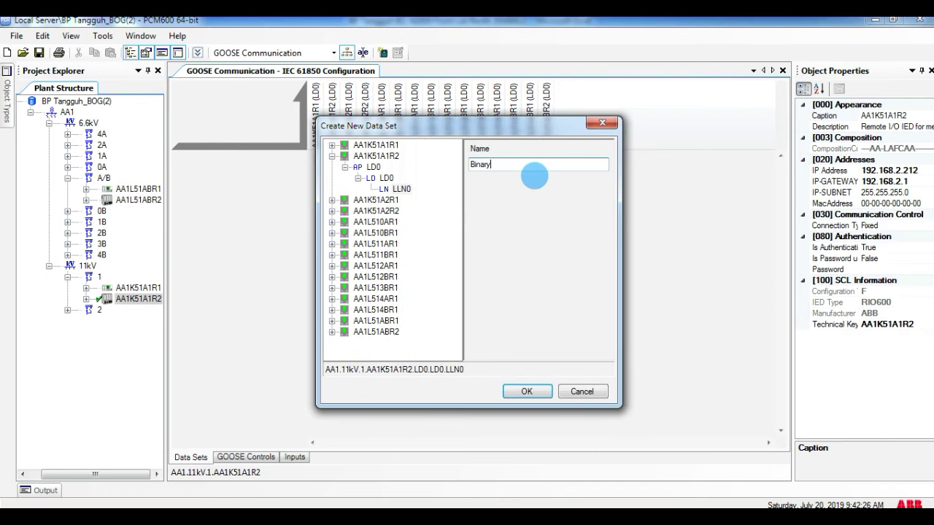
{"action": "type", "text": "Ds_1"}
{"action": "left_click", "coordinate": [530, 390]}
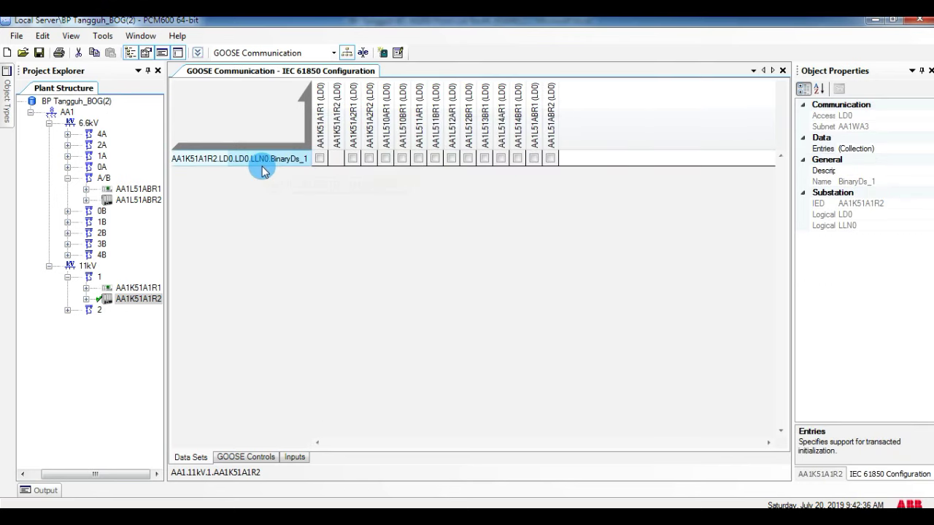
Add the stVal and q attributes of LPHD1 PhyHealth to the BinaryDs_1 data set of AA1K51A1R2.
{"action": "double_click", "coordinate": [261, 167]}
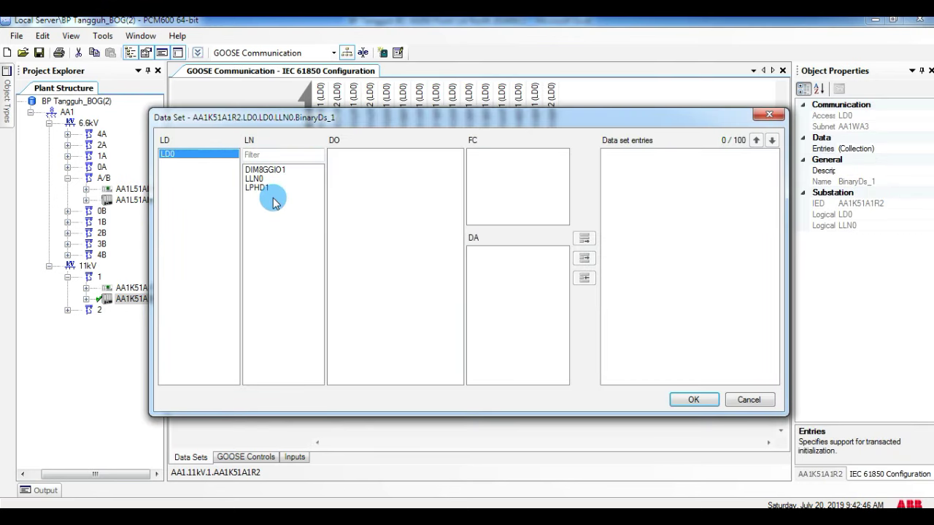
{"action": "left_click", "coordinate": [260, 187]}
{"action": "left_click", "coordinate": [386, 155]}
{"action": "left_click", "coordinate": [483, 260]}
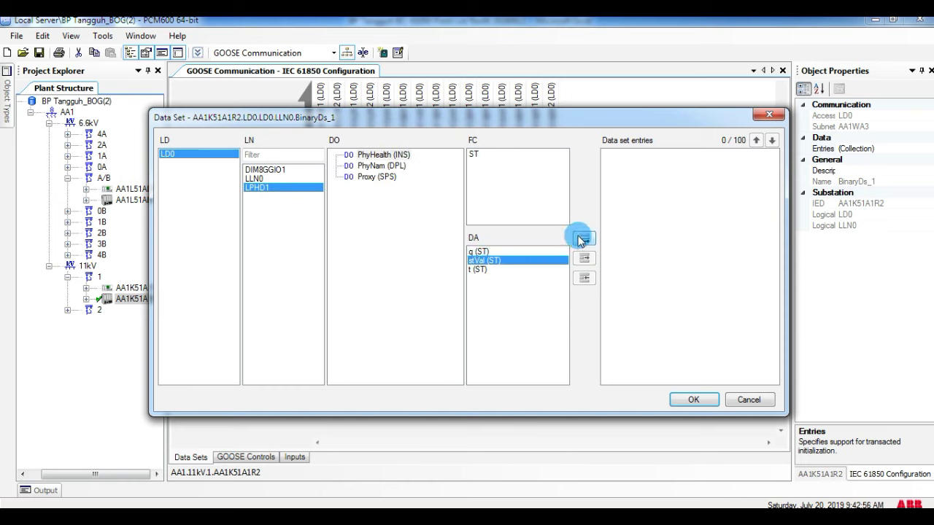
{"action": "left_click", "coordinate": [583, 238]}
{"action": "left_click", "coordinate": [478, 252]}
{"action": "left_click", "coordinate": [582, 239]}
Add the stVal and q attributes of LLN0 Health to AA1K51A1R2's BinaryDs_1.
{"action": "left_click", "coordinate": [259, 179]}
{"action": "left_click", "coordinate": [387, 166]}
{"action": "left_click", "coordinate": [484, 260]}
{"action": "left_click", "coordinate": [583, 238]}
{"action": "left_click", "coordinate": [479, 252]}
{"action": "left_click", "coordinate": [583, 238]}
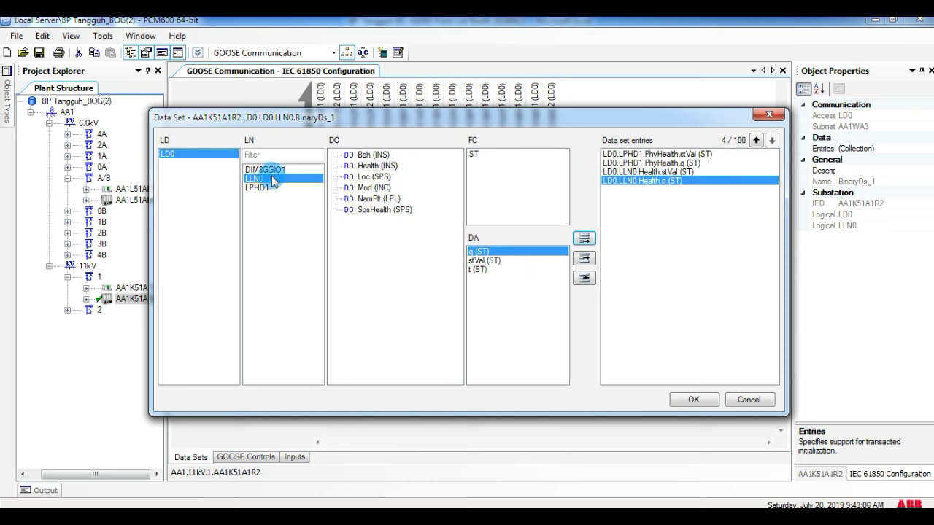
Add the stVal and q attributes of DIM8GGIO1 Ind1 and Ind2 to AA1K51A1R2's BinaryDs_1.
{"action": "left_click", "coordinate": [279, 169]}
{"action": "left_click", "coordinate": [382, 177]}
{"action": "left_click", "coordinate": [485, 260]}
{"action": "left_click", "coordinate": [584, 239]}
{"action": "left_click", "coordinate": [489, 252]}
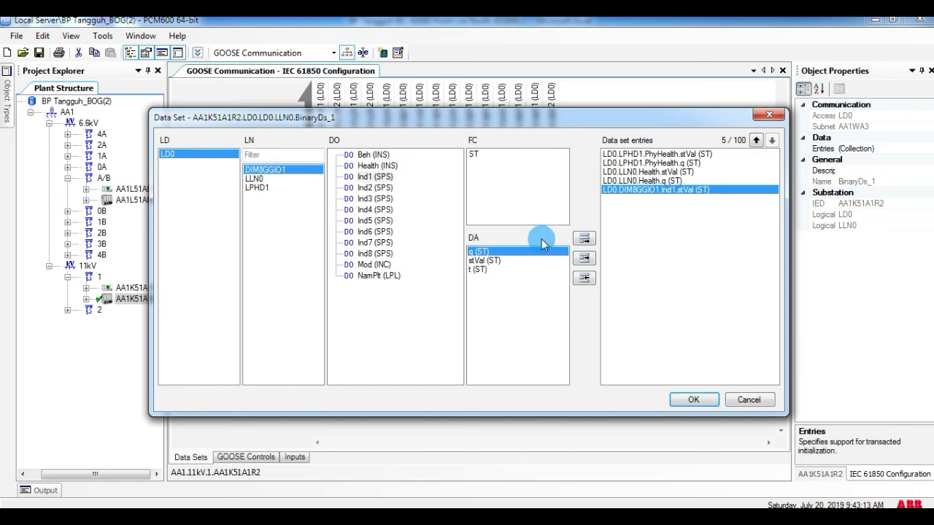
{"action": "left_click", "coordinate": [584, 237]}
{"action": "double_click", "coordinate": [483, 260]}
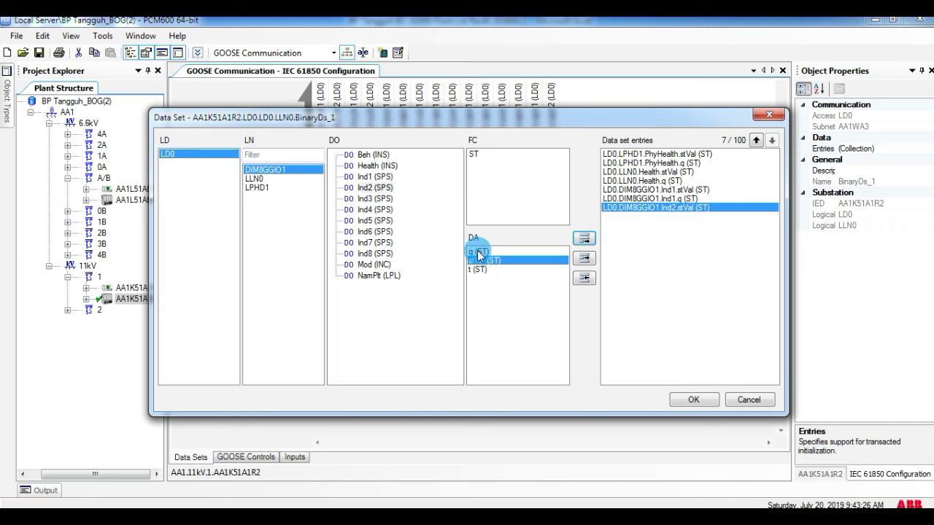
{"action": "double_click", "coordinate": [475, 251]}
Add the stVal and q attributes of DIM8GGIO1 Ind3 and Ind4 to AA1K51A1R2's BinaryDs_1.
{"action": "left_click", "coordinate": [497, 260]}
{"action": "left_click", "coordinate": [582, 238]}
{"action": "left_click", "coordinate": [489, 252]}
{"action": "left_click", "coordinate": [583, 239]}
{"action": "left_click", "coordinate": [374, 210]}
{"action": "left_click", "coordinate": [488, 261]}
{"action": "left_click", "coordinate": [584, 239]}
{"action": "left_click", "coordinate": [489, 252]}
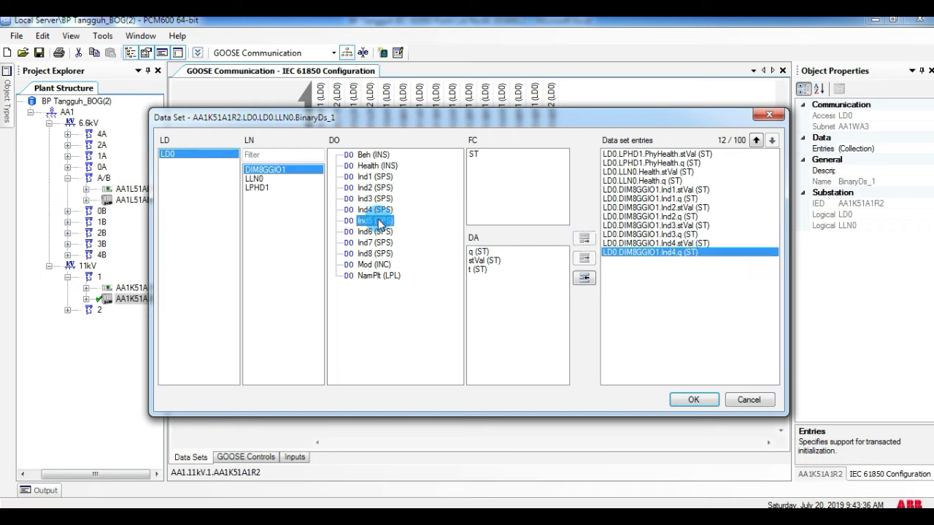
Add the stVal and q attributes of DIM8GGIO1 Ind5 and Ind6 to AA1K51A1R2's BinaryDs_1.
{"action": "left_click", "coordinate": [583, 239]}
{"action": "left_click", "coordinate": [375, 232]}
{"action": "left_click", "coordinate": [478, 260]}
{"action": "left_click", "coordinate": [584, 239]}
{"action": "left_click", "coordinate": [489, 251]}
{"action": "left_click", "coordinate": [583, 238]}
Add the stVal and q attributes of DIM8GGIO1 Ind7 and Ind8 to AA1K51A1R2's BinaryDs_1 and accept the data set entries.
{"action": "left_click", "coordinate": [375, 242]}
{"action": "left_click", "coordinate": [488, 260]}
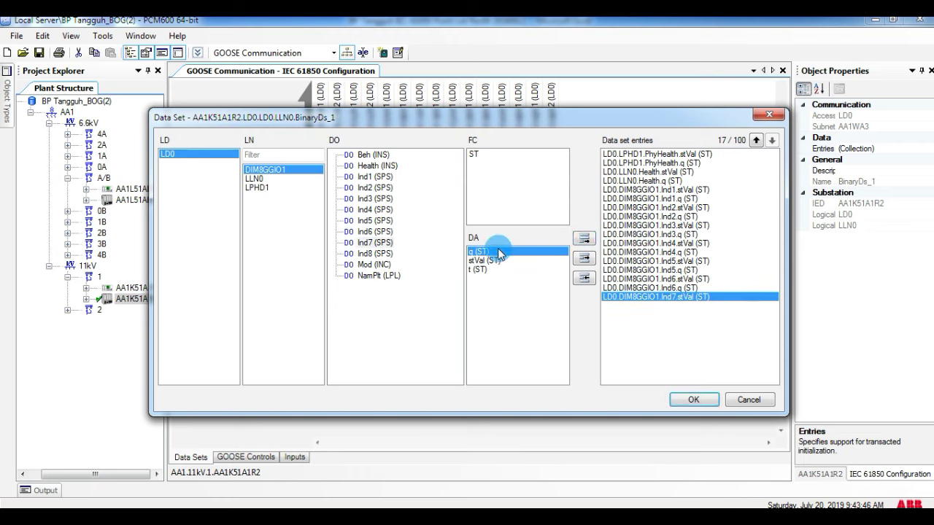
{"action": "double_click", "coordinate": [496, 261]}
{"action": "left_click", "coordinate": [693, 399]}
Create a GOOSE control named gcb for AA1K51A1R2 based on the BinaryDs_1 data set.
{"action": "left_click", "coordinate": [246, 457]}
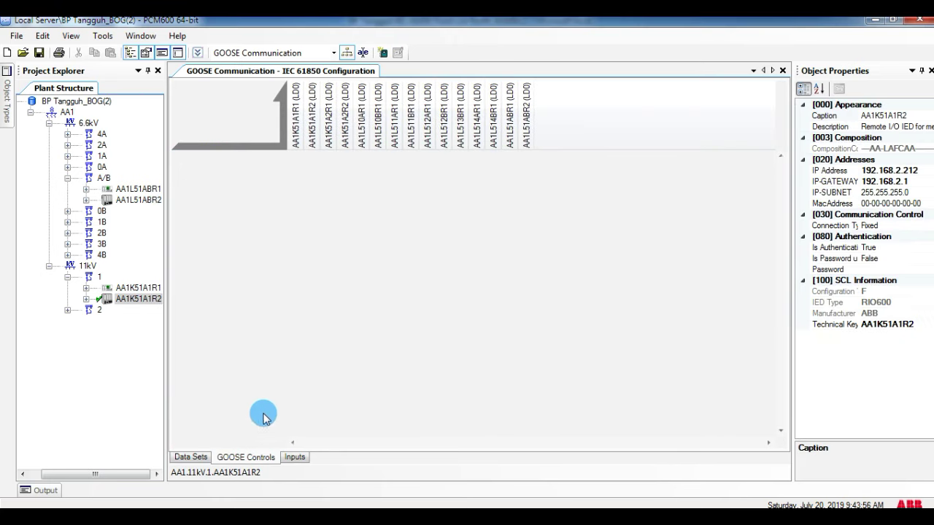
{"action": "right_click", "coordinate": [261, 416]}
{"action": "left_click", "coordinate": [306, 283]}
{"action": "type", "text": "gcb"}
{"action": "left_click", "coordinate": [526, 391]}
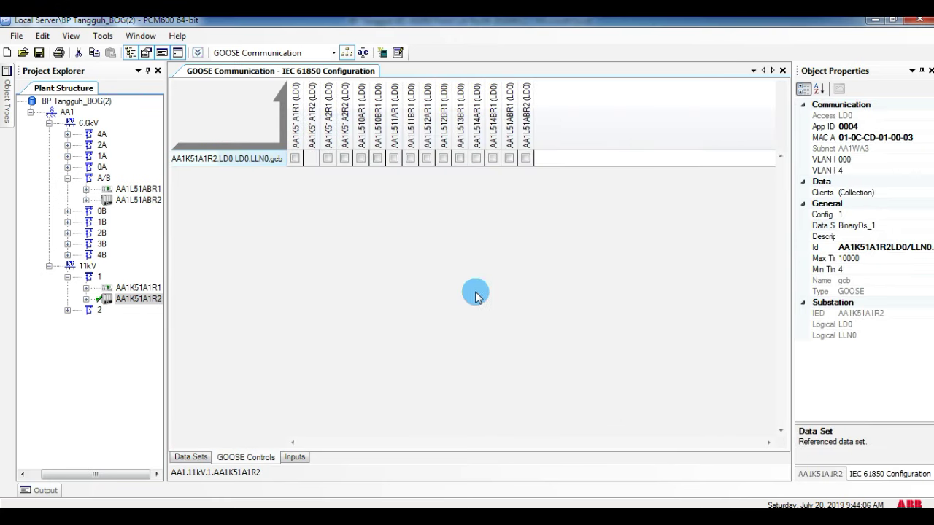
Set the MAC address of AA1K51A1R2's gcb control to 01-0C-CD-01-00-38.
{"action": "left_click", "coordinate": [835, 137]}
{"action": "key", "text": "End"}
{"action": "key", "text": "BackSpace"}
{"action": "key", "text": "BackSpace"}
{"action": "type", "text": "38"}
Set the App ID of AA1K51A1R2's gcb control to 0038 and its VLAN ID to 001.
{"action": "left_click", "coordinate": [869, 127]}
{"action": "key", "text": "BackSpace"}
{"action": "key", "text": "BackSpace"}
{"action": "type", "text": "38"}
{"action": "left_click", "coordinate": [878, 159]}
{"action": "key", "text": "BackSpace"}
{"action": "type", "text": "1"}
Assign the BinaryDs_1 data set of AA1K51A1R2 to the receiver AA1K51A1R1.
{"action": "left_click", "coordinate": [191, 456]}
{"action": "left_click", "coordinate": [321, 159]}
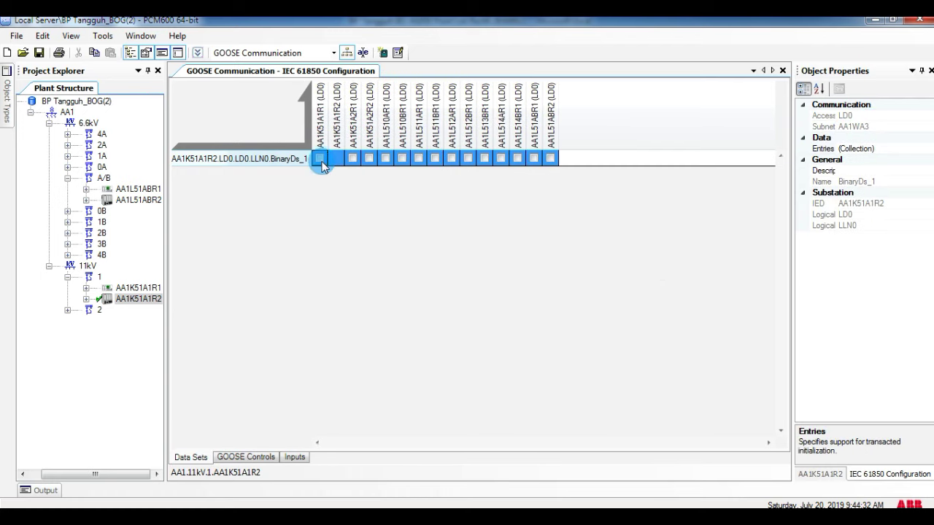
Create a data set named BinaryDs_1 for AA1K51A2R2 in bay 2 of the 11kV level.
{"action": "double_click", "coordinate": [99, 310]}
{"action": "left_click", "coordinate": [126, 332]}
{"action": "right_click", "coordinate": [251, 216]}
{"action": "left_click", "coordinate": [306, 256]}
{"action": "type", "text": "Binary"}
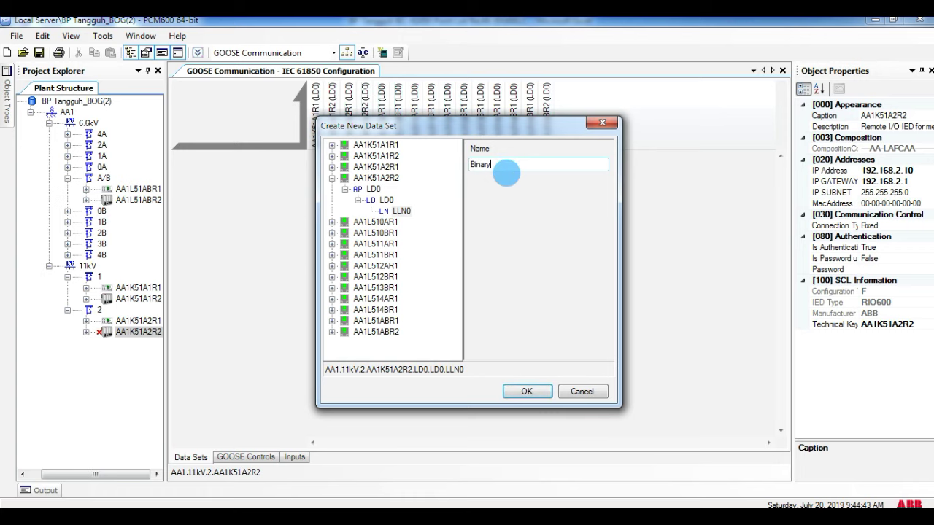
{"action": "type", "text": "Ds_1"}
{"action": "left_click", "coordinate": [527, 391]}
Add the stVal and q attributes of LPHD1 PhyHealth to the BinaryDs_1 data set of AA1K51A2R2.
{"action": "double_click", "coordinate": [263, 160]}
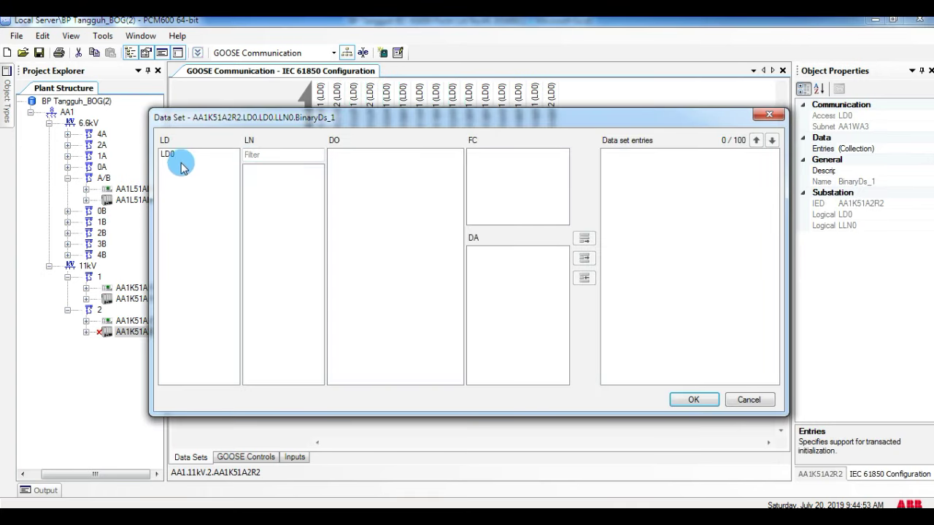
{"action": "left_click", "coordinate": [259, 188]}
{"action": "left_click", "coordinate": [381, 154]}
{"action": "left_click", "coordinate": [487, 261]}
{"action": "left_click", "coordinate": [584, 238]}
{"action": "left_click", "coordinate": [488, 251]}
{"action": "left_click", "coordinate": [583, 238]}
Add the stVal and q attributes of LLN0 Health to AA1K51A2R2's BinaryDs_1.
{"action": "left_click", "coordinate": [291, 179]}
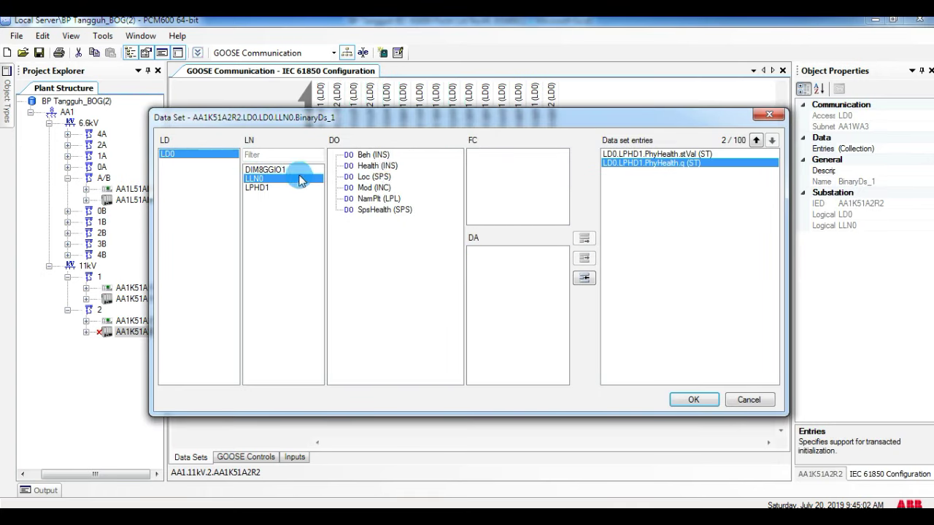
{"action": "left_click", "coordinate": [377, 166]}
{"action": "left_click", "coordinate": [487, 251]}
{"action": "left_click", "coordinate": [584, 237]}
Add the stVal and q attributes of DIM8GGIO1 Ind1 and Ind2 to AA1K51A2R2's BinaryDs_1.
{"action": "left_click", "coordinate": [265, 169]}
{"action": "left_click", "coordinate": [372, 177]}
{"action": "left_click", "coordinate": [487, 261]}
{"action": "left_click", "coordinate": [584, 238]}
{"action": "left_click", "coordinate": [495, 251]}
{"action": "left_click", "coordinate": [583, 238]}
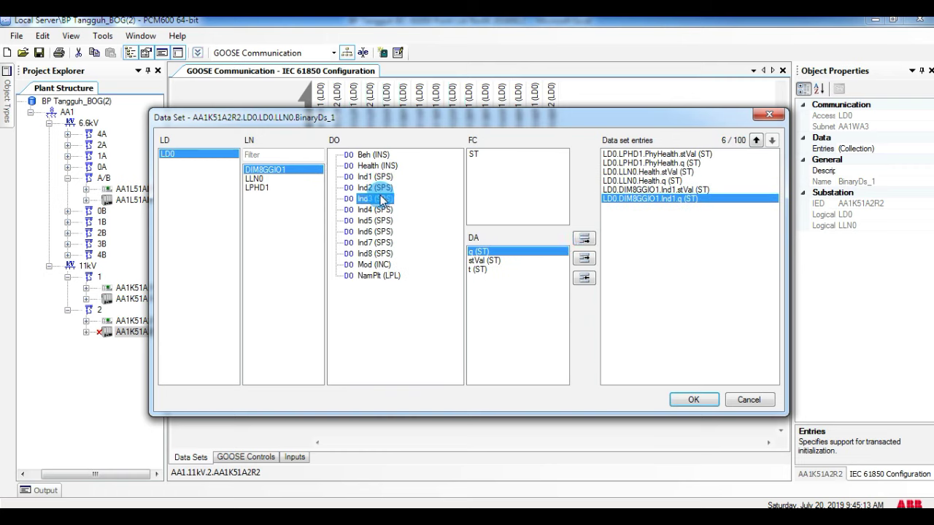
{"action": "left_click", "coordinate": [495, 260]}
{"action": "left_click", "coordinate": [583, 238]}
{"action": "left_click", "coordinate": [495, 252]}
{"action": "left_click", "coordinate": [583, 237]}
Add the stVal and q attributes of DIM8GGIO1 Ind3 and Ind4 to AA1K51A2R2's BinaryDs_1.
{"action": "left_click", "coordinate": [380, 198]}
{"action": "left_click", "coordinate": [495, 261]}
{"action": "left_click", "coordinate": [584, 238]}
{"action": "left_click", "coordinate": [495, 252]}
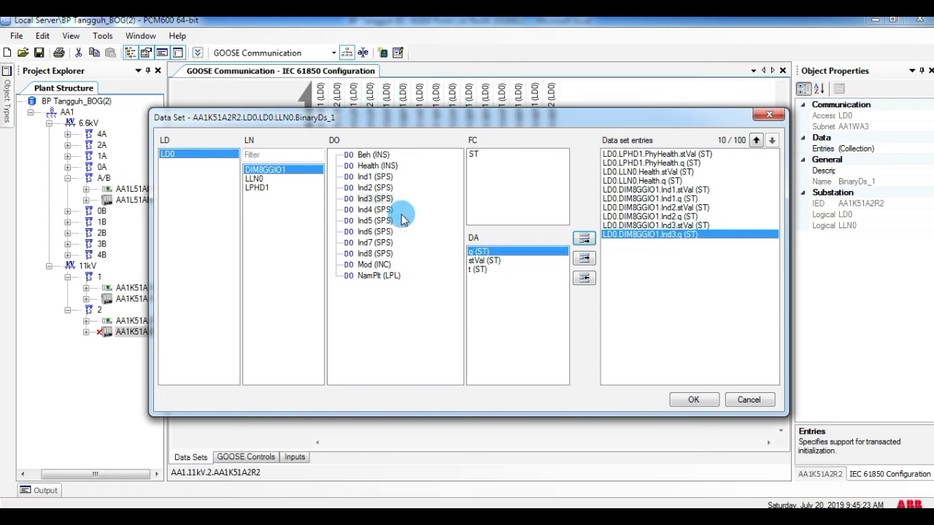
{"action": "double_click", "coordinate": [480, 250]}
Add the stVal and q attributes of DIM8GGIO1 Ind5 and Ind6 to AA1K51A2R2's BinaryDs_1.
{"action": "left_click", "coordinate": [373, 220]}
{"action": "double_click", "coordinate": [485, 261]}
{"action": "double_click", "coordinate": [480, 250]}
{"action": "left_click", "coordinate": [374, 231]}
{"action": "double_click", "coordinate": [485, 260]}
{"action": "double_click", "coordinate": [479, 251]}
Add the stVal and q attributes of DIM8GGIO1 Ind7 and Ind8 to AA1K51A2R2's BinaryDs_1 and accept the data set entries.
{"action": "left_click", "coordinate": [373, 242]}
{"action": "left_click", "coordinate": [584, 238]}
{"action": "left_click", "coordinate": [487, 251]}
{"action": "left_click", "coordinate": [583, 238]}
{"action": "left_click", "coordinate": [375, 253]}
{"action": "double_click", "coordinate": [510, 261]}
{"action": "double_click", "coordinate": [522, 251]}
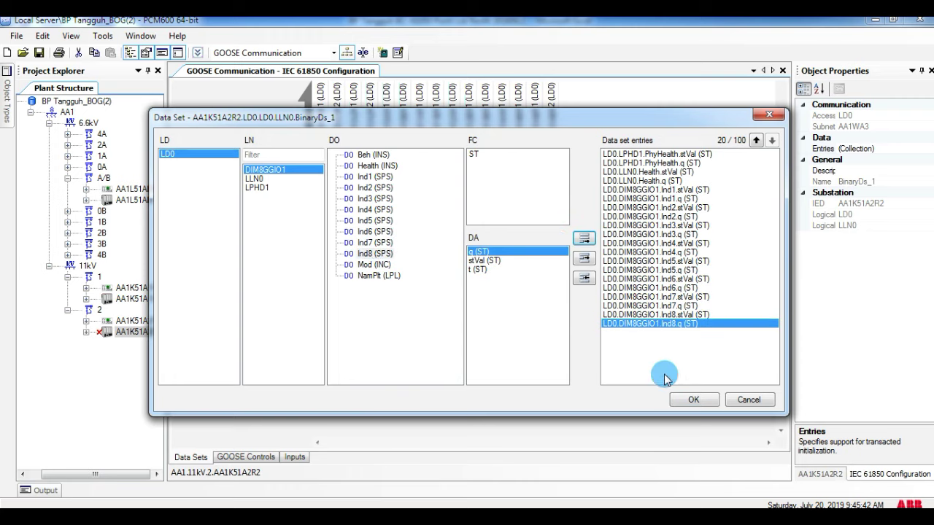
{"action": "left_click", "coordinate": [693, 399]}
Create a GOOSE control named gcb for AA1K51A2R2 based on the BinaryDs_1 data set.
{"action": "left_click", "coordinate": [262, 456]}
{"action": "right_click", "coordinate": [365, 286]}
{"action": "left_click", "coordinate": [394, 295]}
{"action": "type", "text": "gcb"}
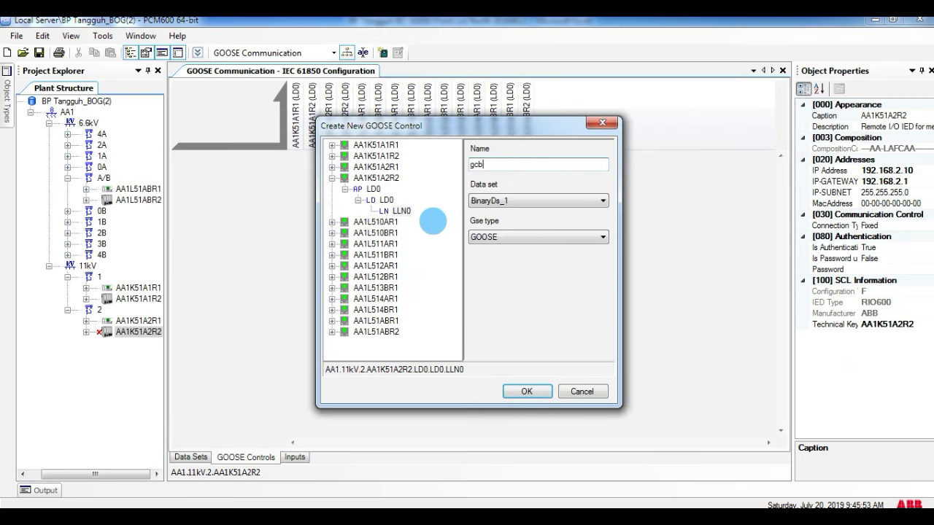
{"action": "key", "text": "Return"}
Set AA1K51A2R2's gcb GOOSE control to MAC address 01-0C-CD-01-00-39, App ID 0039 and VLAN ID 001.
{"action": "left_click", "coordinate": [917, 145]}
{"action": "double_click", "coordinate": [911, 137]}
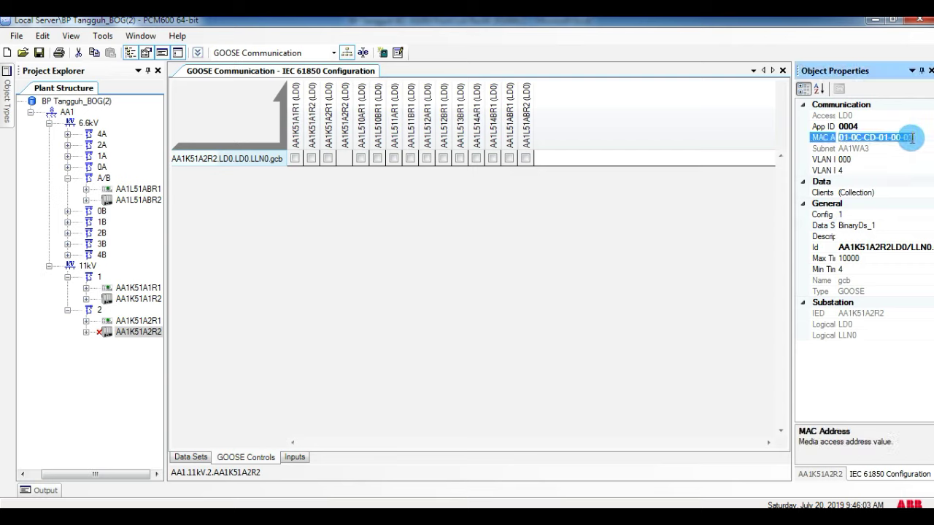
{"action": "type", "text": "01-0C-CD-01-00-39"}
{"action": "left_click", "coordinate": [876, 125]}
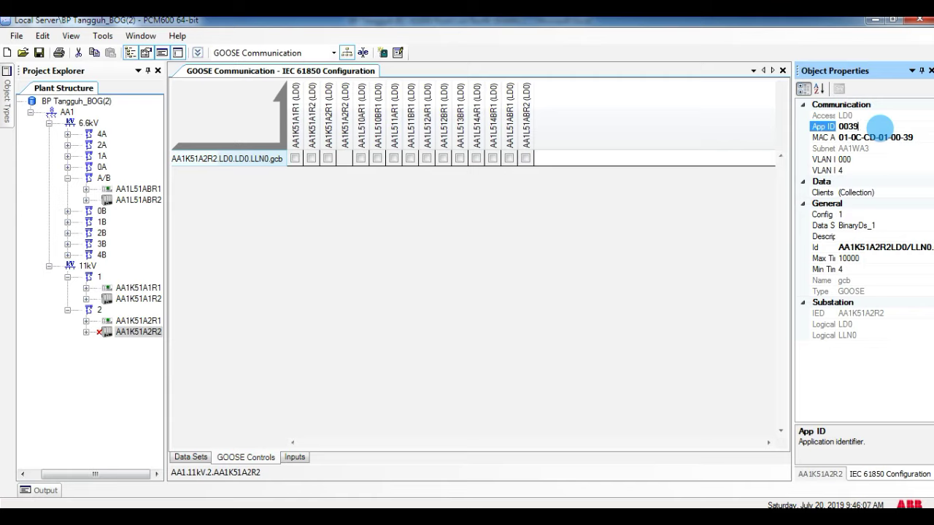
{"action": "left_click", "coordinate": [868, 158]}
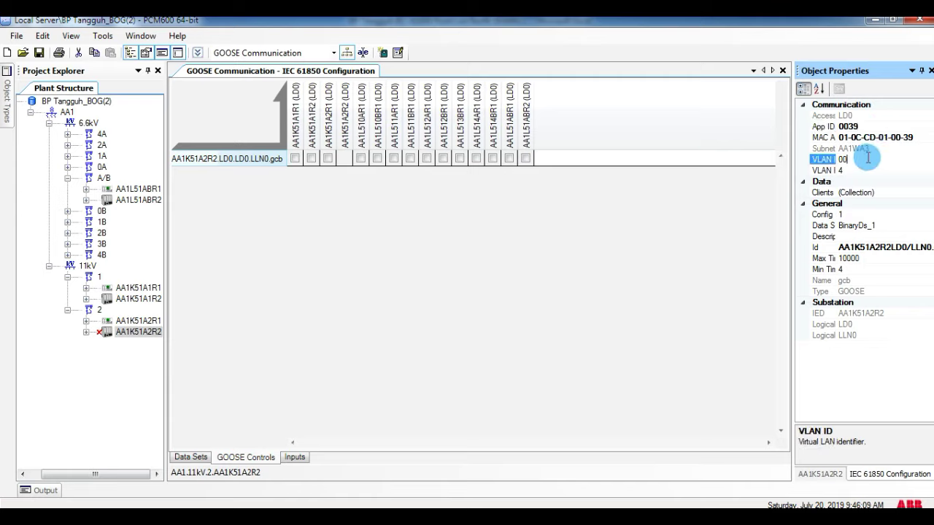
{"action": "left_click", "coordinate": [620, 247]}
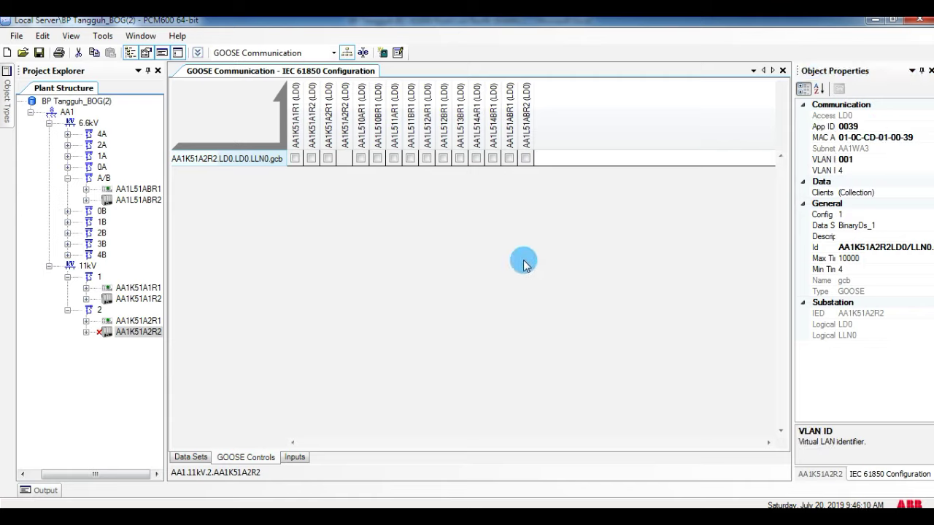
Assign AA1K51A2R1 as the receiver of AA1K51A2R2's BinaryDs_1 data set.
{"action": "left_click", "coordinate": [207, 448]}
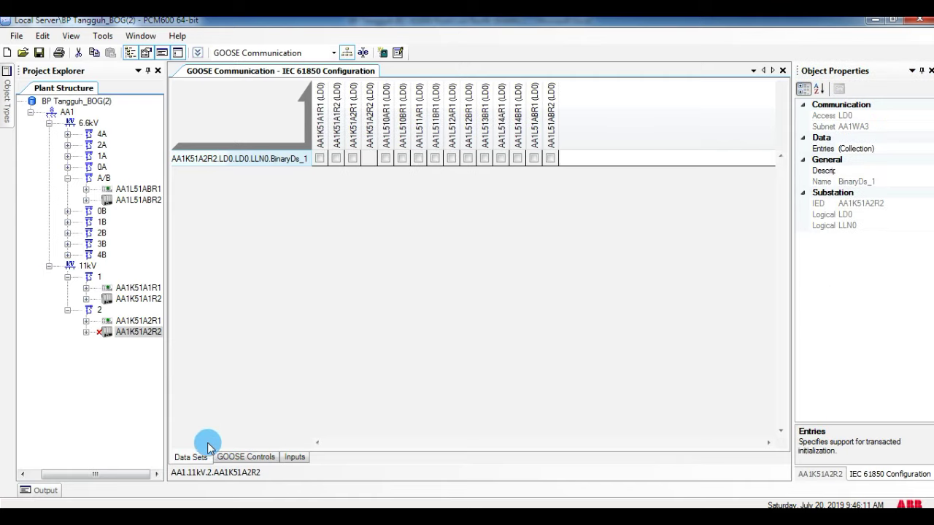
{"action": "left_click", "coordinate": [353, 159]}
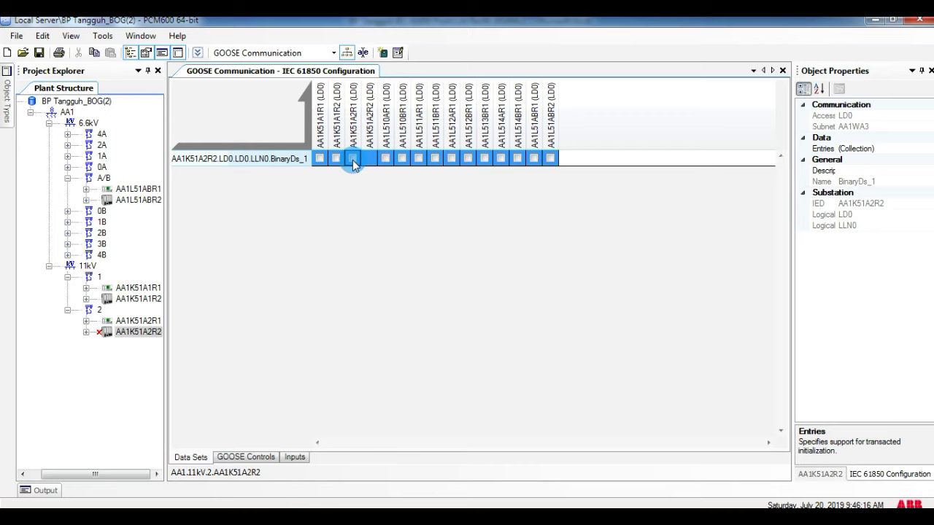
{"action": "left_click", "coordinate": [353, 159]}
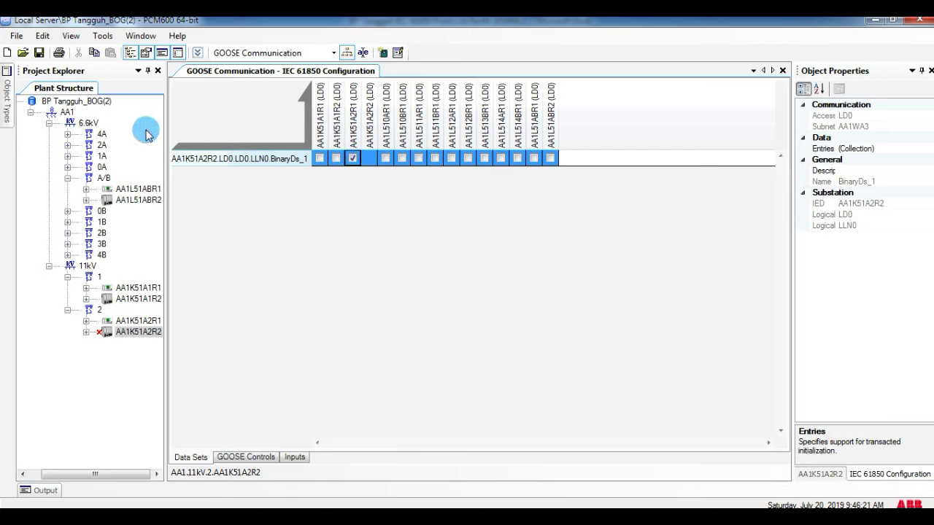
Delete the surplus gcd GOOSE control from AA1L51ABR2.
{"action": "left_click", "coordinate": [148, 203]}
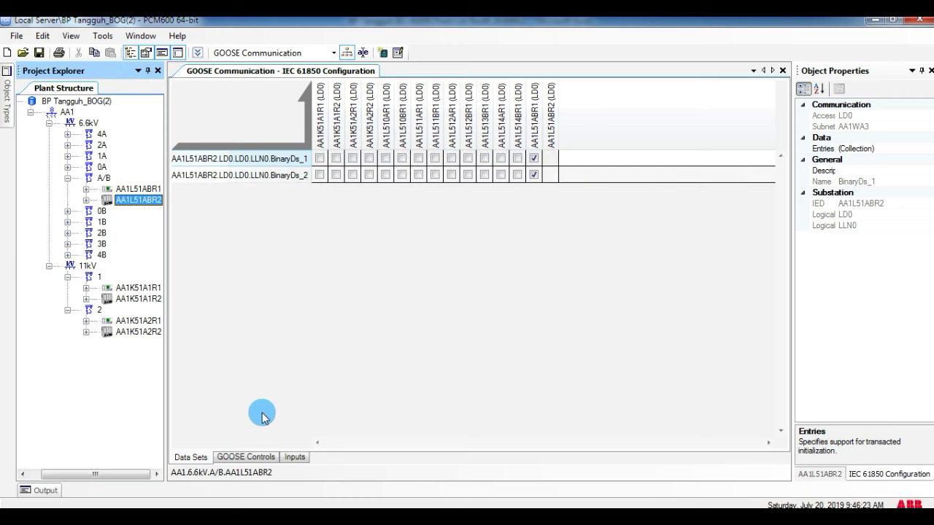
{"action": "left_click", "coordinate": [268, 457]}
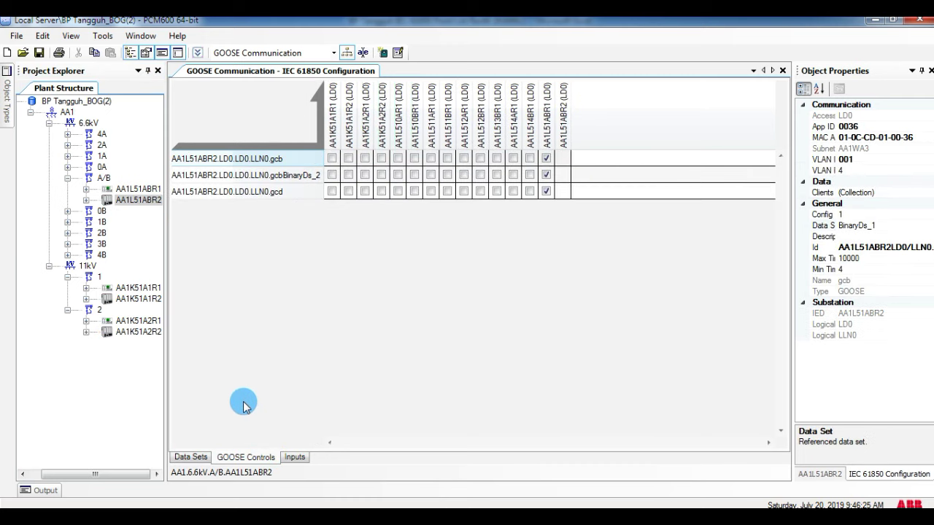
{"action": "left_click", "coordinate": [244, 192]}
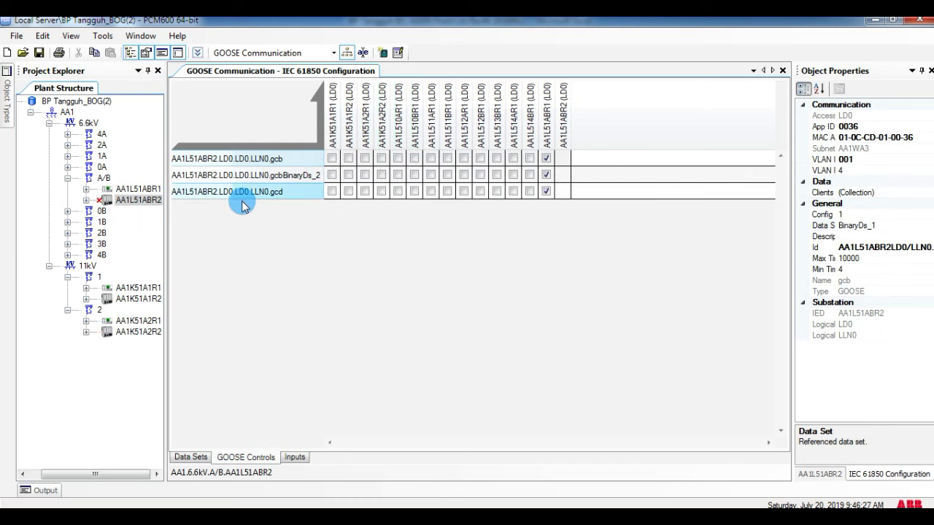
{"action": "key", "text": "Delete"}
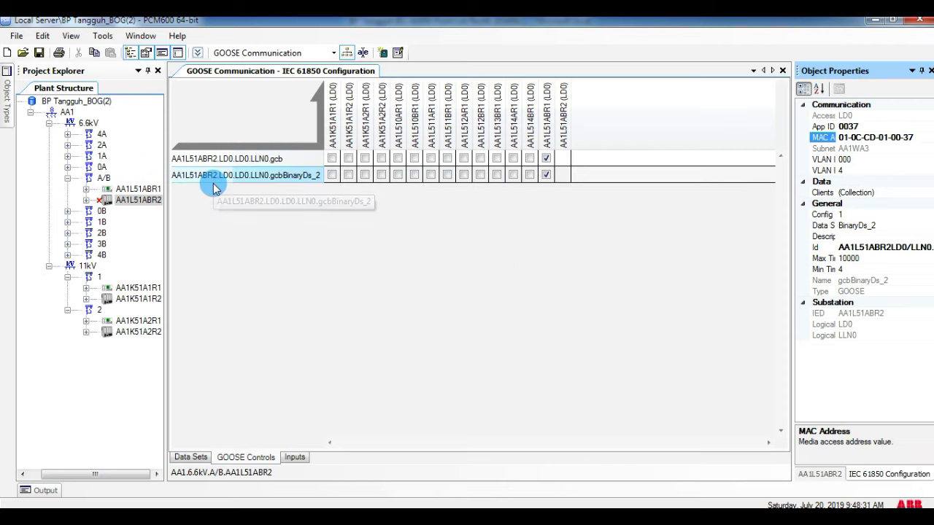
Review the GOOSE controls of AA1K51A1R2, AA1K51A2R2 and AA1L51ABR2, including addresses and receivers, and compare AA1L51ABR2's controls with its data sets.
{"action": "left_click", "coordinate": [139, 299]}
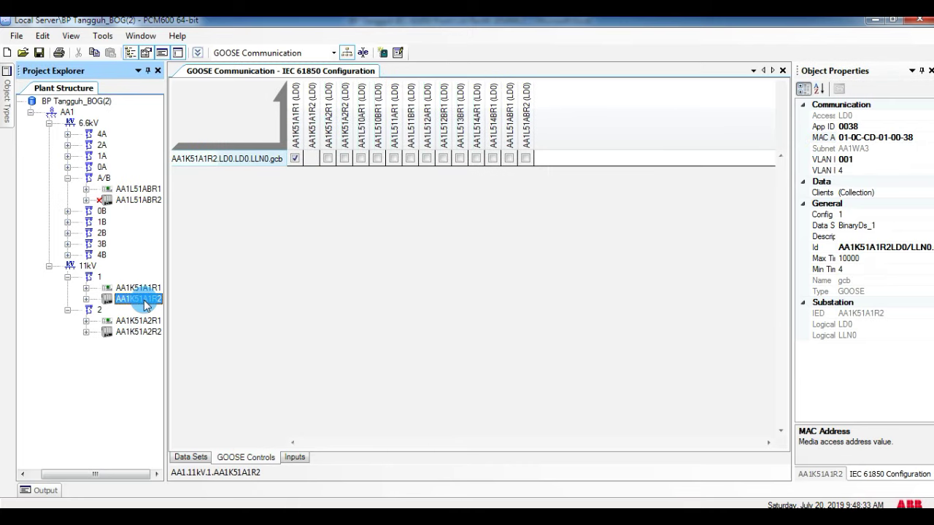
{"action": "left_click", "coordinate": [140, 332]}
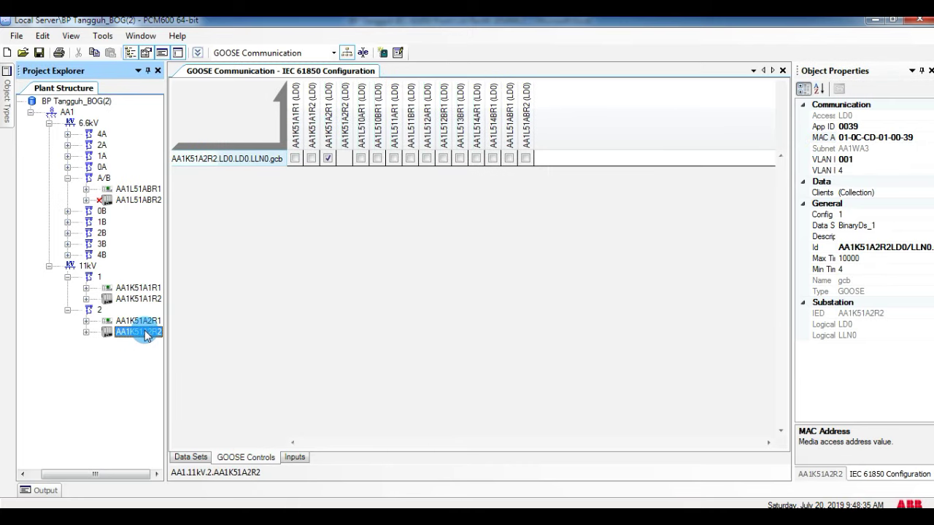
{"action": "left_click", "coordinate": [137, 199]}
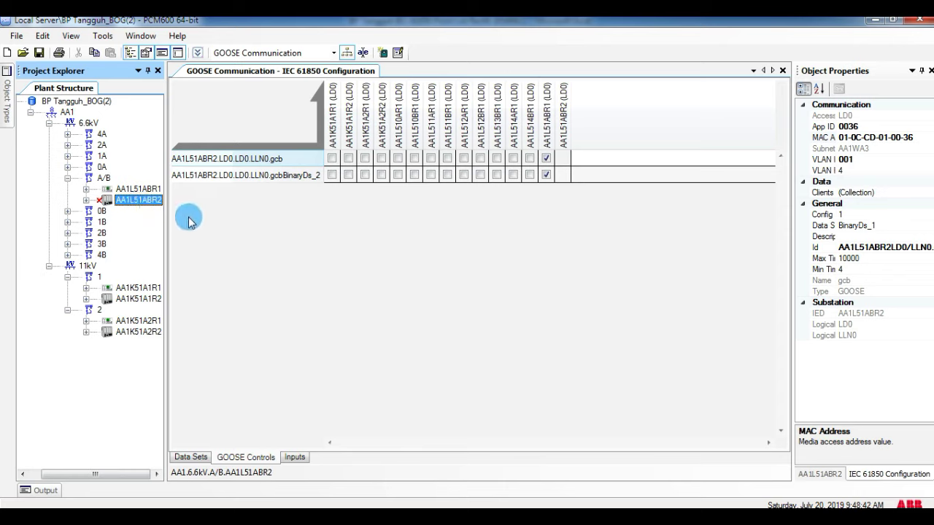
{"action": "left_click", "coordinate": [203, 453]}
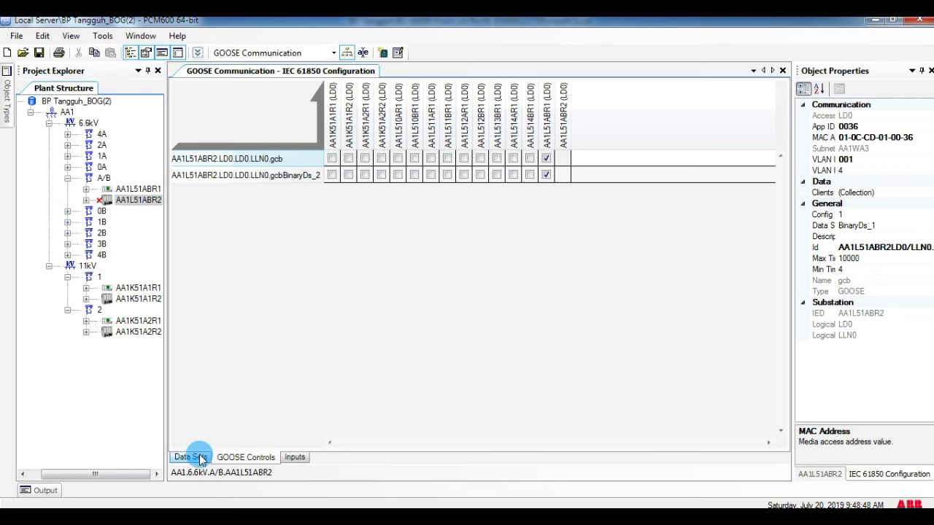
{"action": "left_click", "coordinate": [201, 457]}
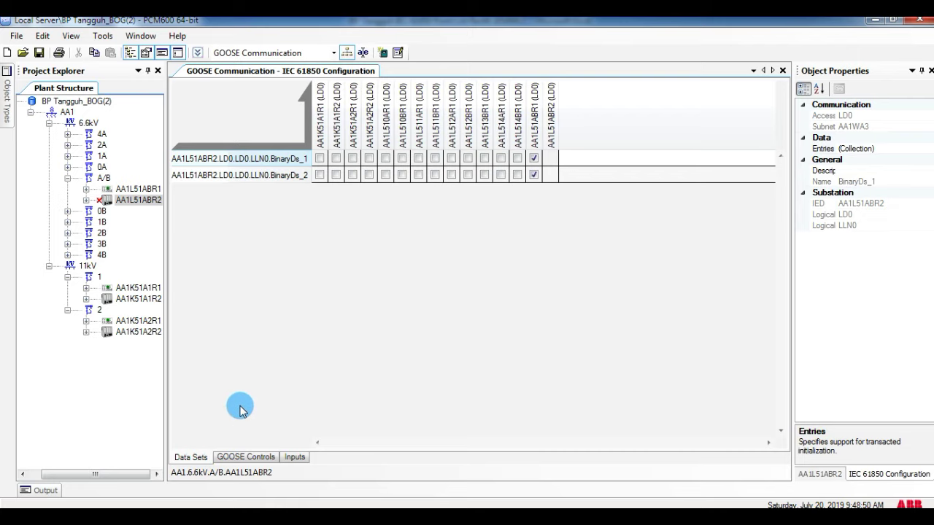
{"action": "left_click", "coordinate": [252, 457]}
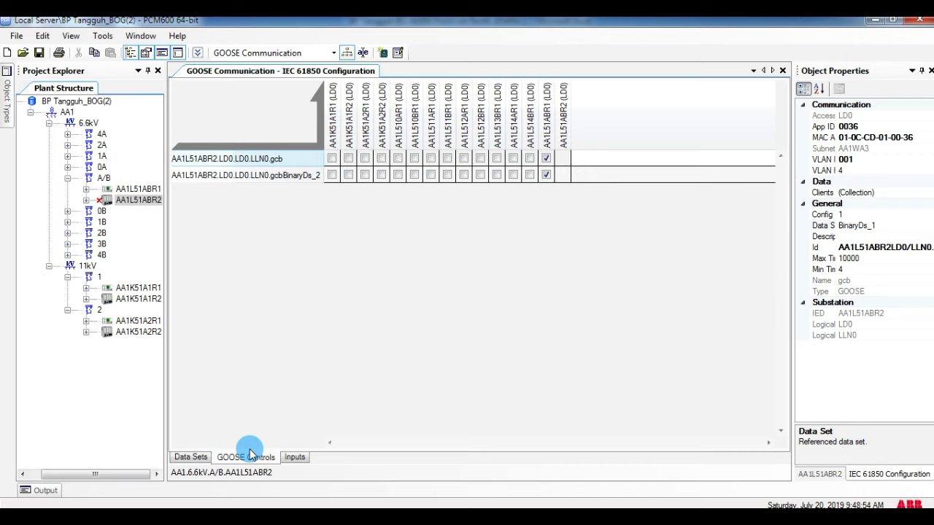
{"action": "left_click", "coordinate": [191, 456]}
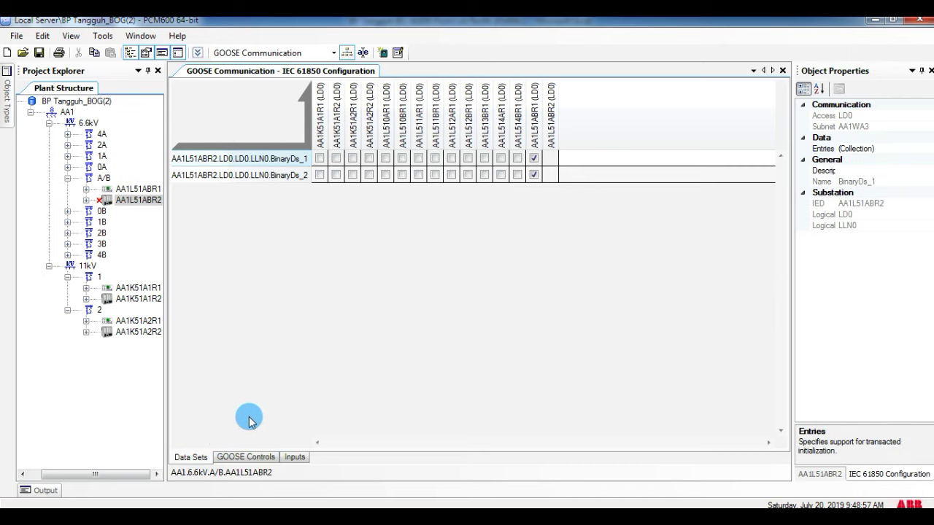
{"action": "left_click", "coordinate": [255, 457]}
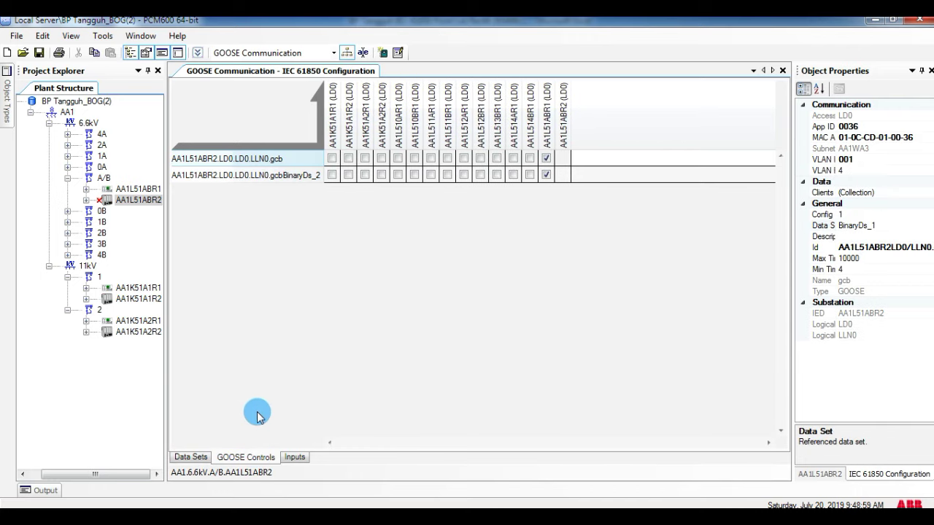
Save the GOOSE communication configuration and close the IEC 61850 configuration.
{"action": "key", "text": "ctrl+s"}
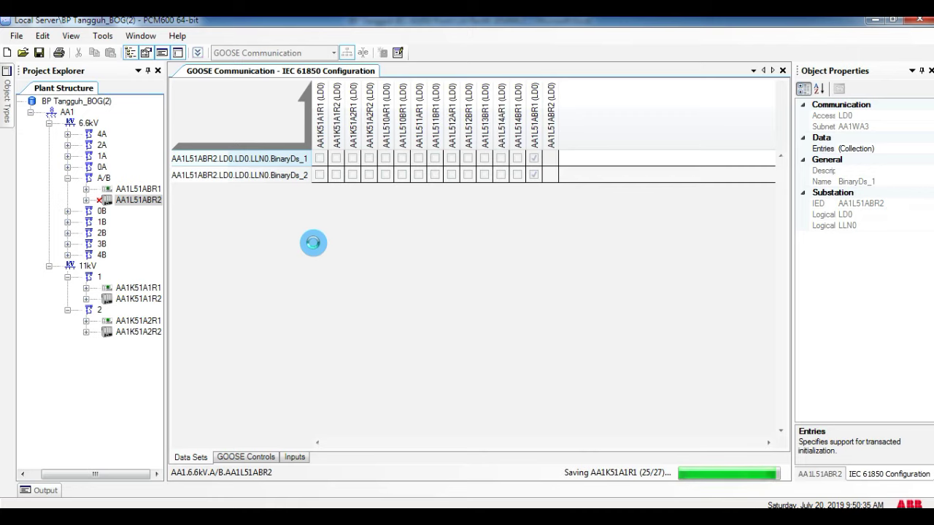
{"action": "left_click", "coordinate": [783, 70]}
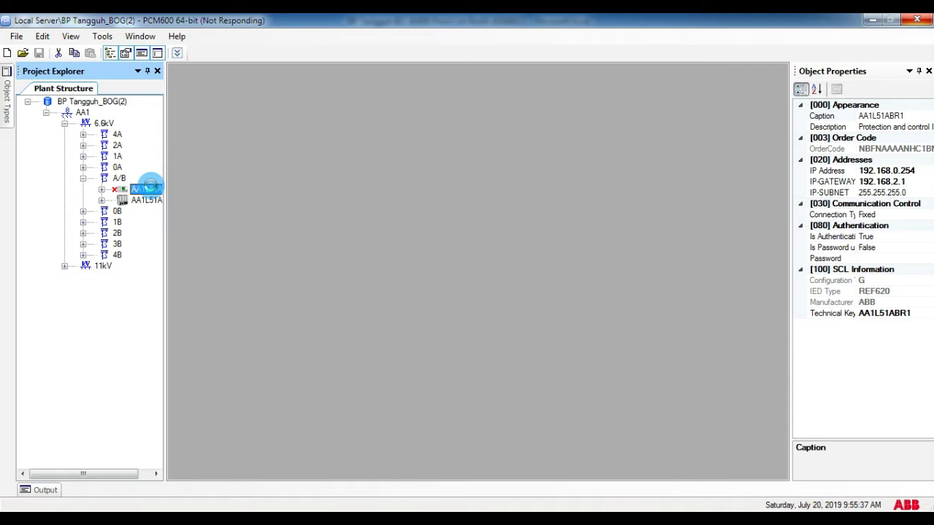
In AA1L51ABR1's Signal Matrix, connect AA1L51ABR2's DIM8GGIO1 Ind1 to Ind8 stVal to GOOSERCV_BIN:0 through GOOSERCV_BIN:7 in order.
{"action": "right_click", "coordinate": [150, 187]}
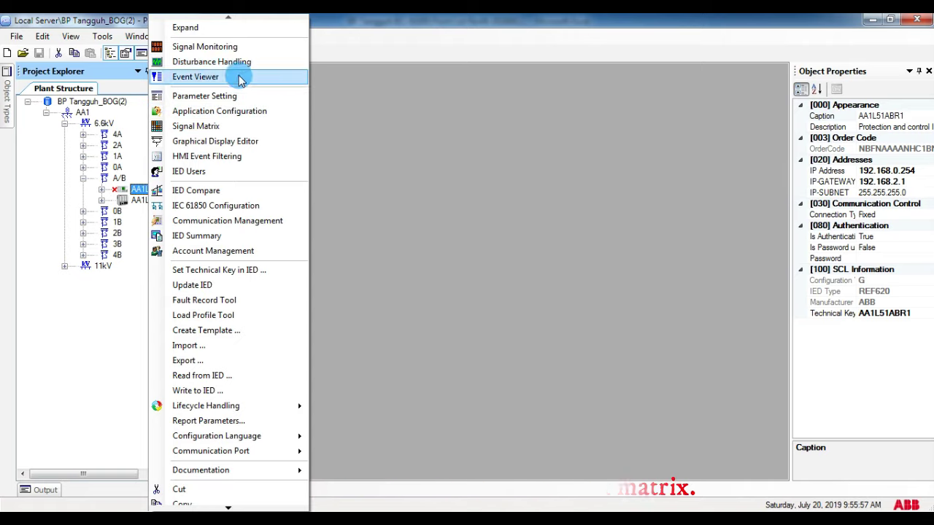
{"action": "left_click", "coordinate": [220, 125]}
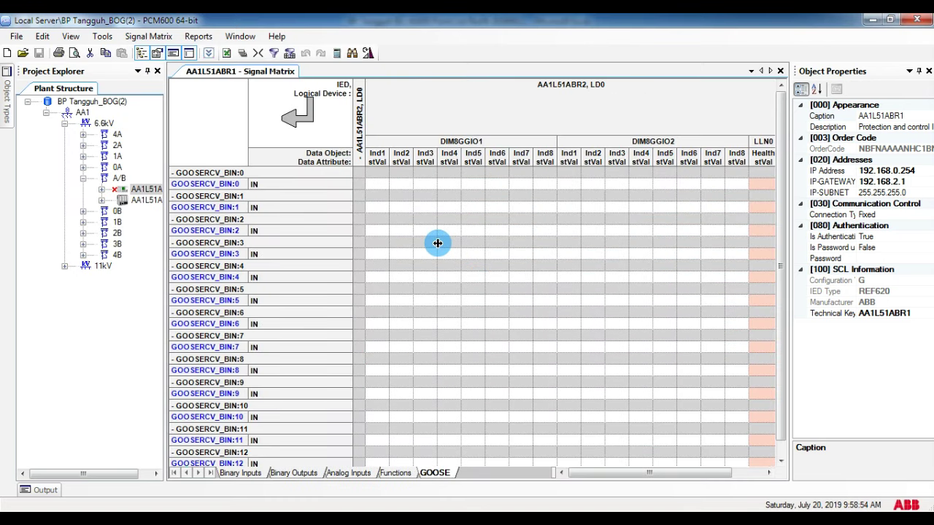
{"action": "left_click", "coordinate": [378, 185]}
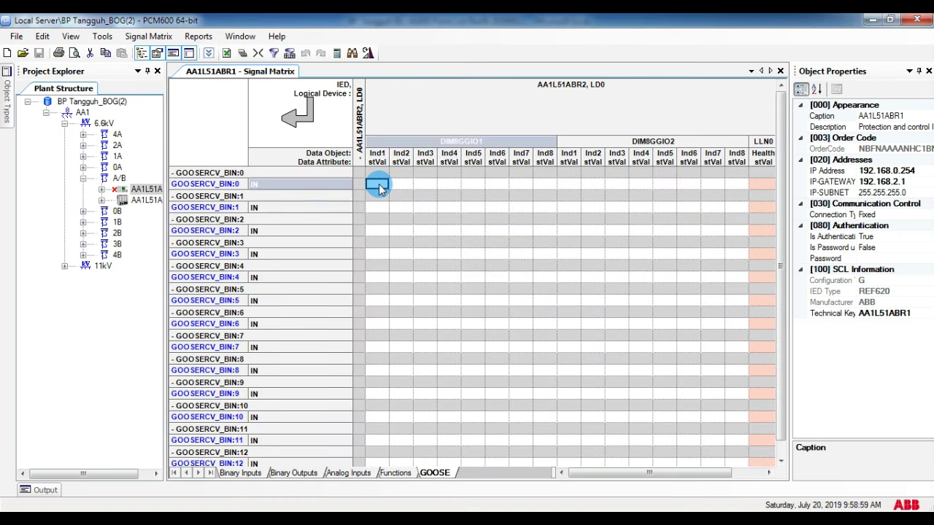
{"action": "left_click", "coordinate": [378, 185]}
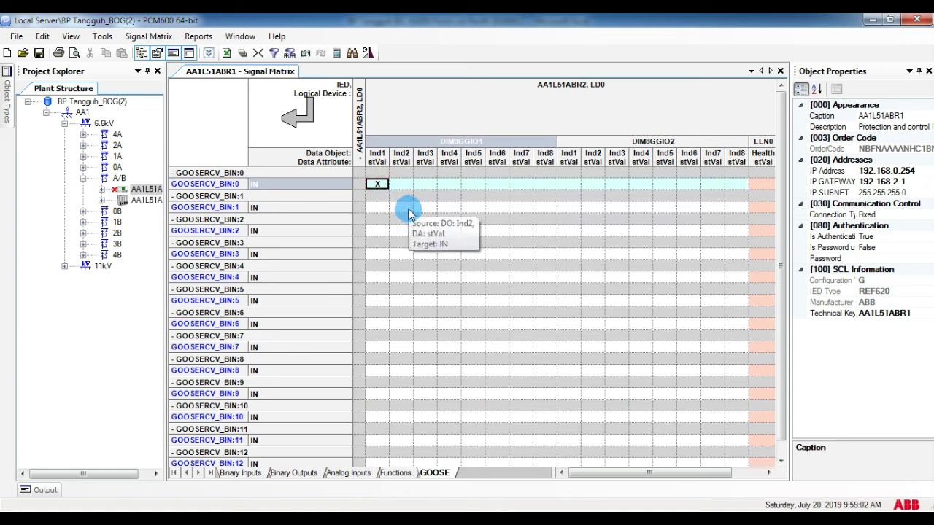
{"action": "left_click", "coordinate": [401, 209]}
{"action": "left_click", "coordinate": [425, 231]}
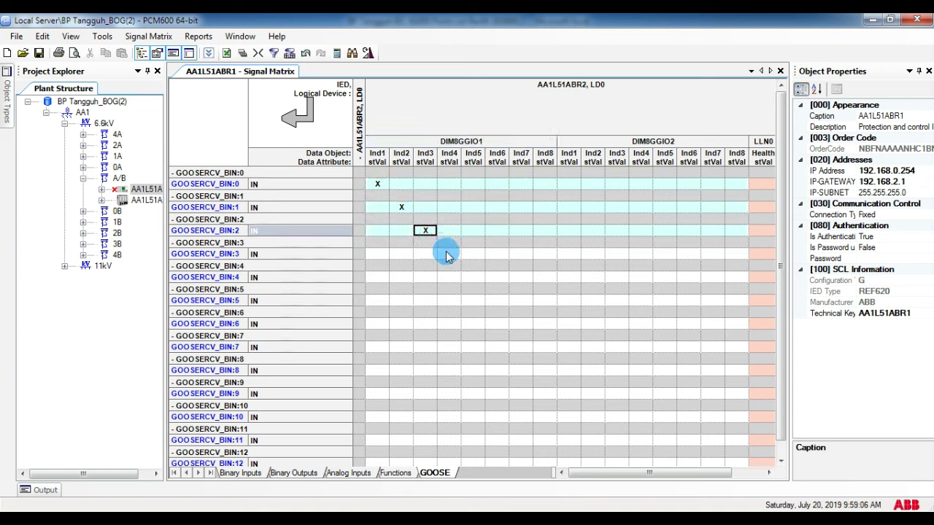
{"action": "left_click", "coordinate": [449, 254]}
{"action": "left_click", "coordinate": [472, 277]}
{"action": "left_click", "coordinate": [496, 299]}
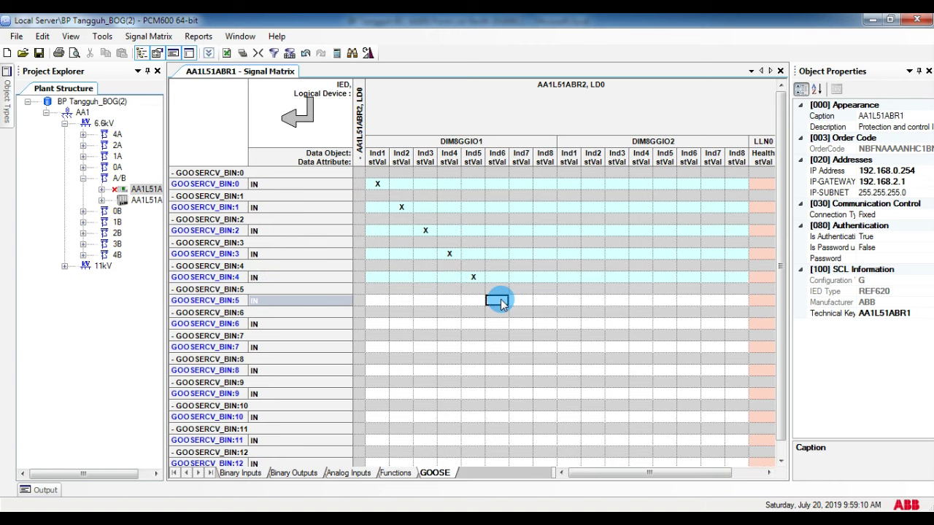
{"action": "left_click", "coordinate": [525, 325]}
{"action": "left_click", "coordinate": [544, 346]}
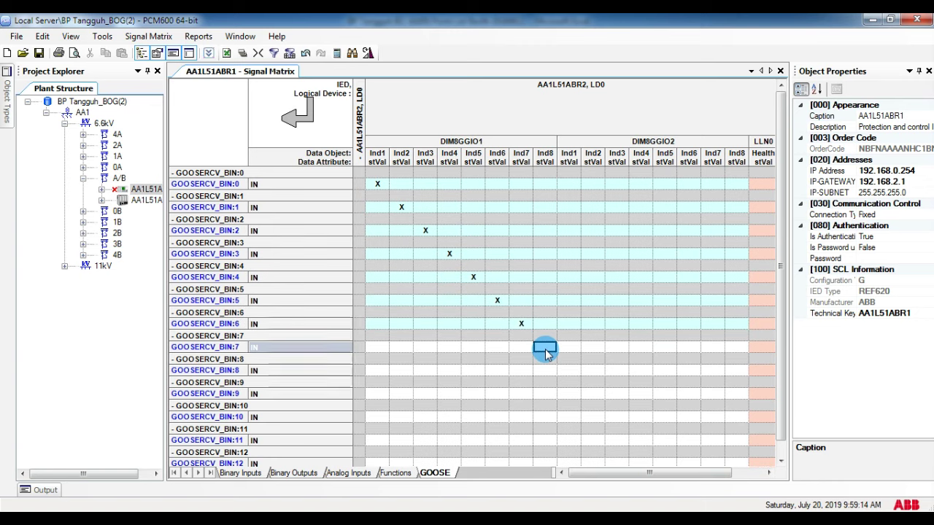
Connect AA1L51ABR2's DIM8GGIO2 Ind1 to Ind5 stVal to GOOSERCV_BIN:8 through GOOSERCV_BIN:12 in order.
{"action": "left_click", "coordinate": [569, 358]}
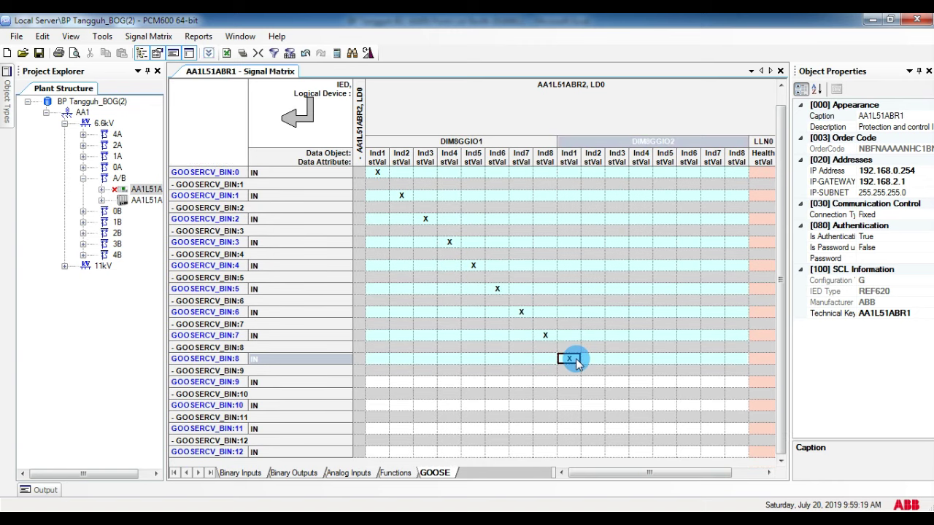
{"action": "left_click", "coordinate": [592, 381]}
{"action": "left_click", "coordinate": [617, 405]}
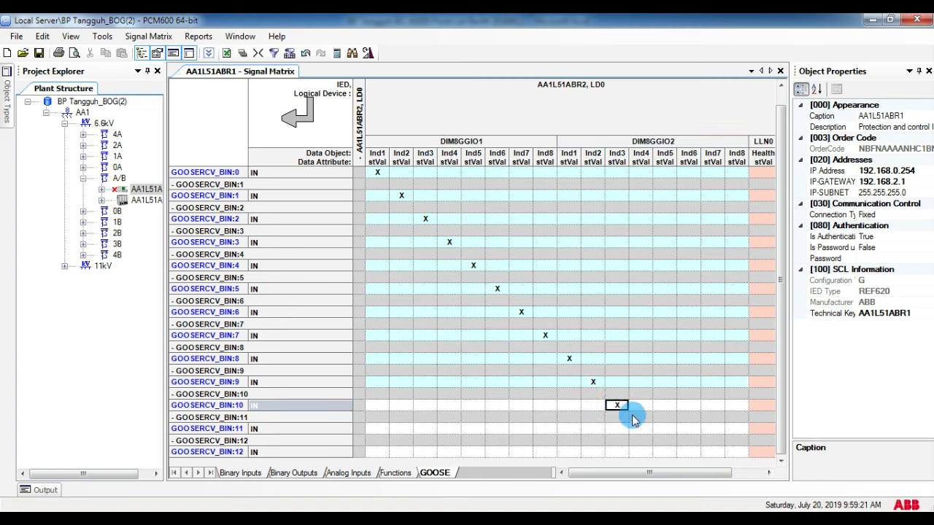
{"action": "left_click", "coordinate": [641, 428]}
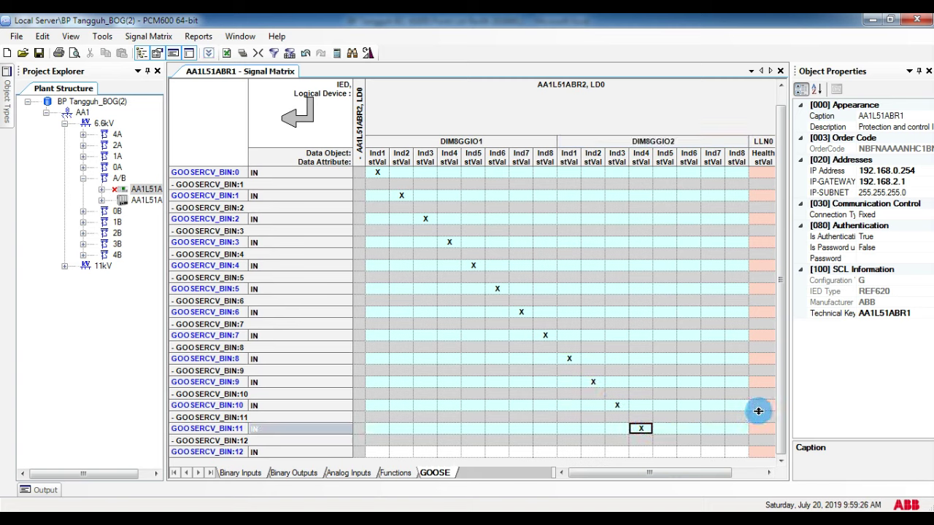
{"action": "left_click", "coordinate": [665, 452]}
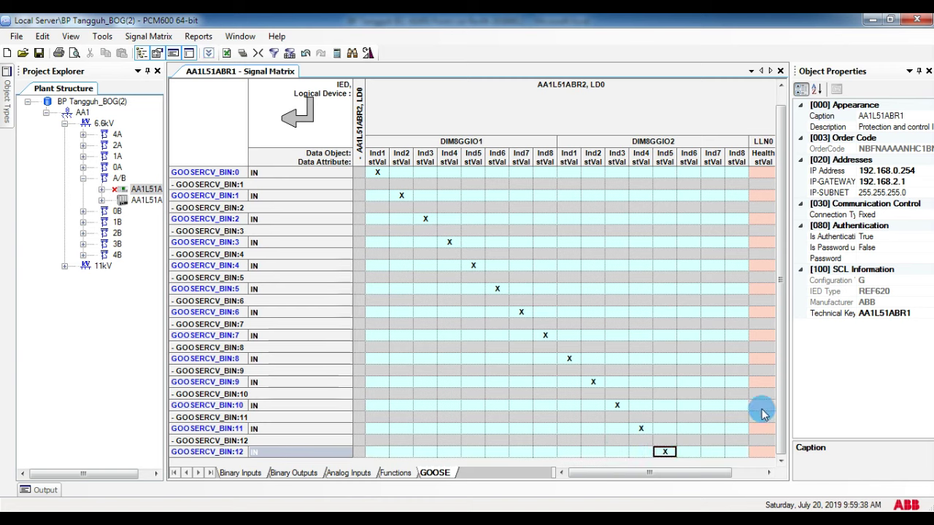
Save AA1L51ABR1's signal matrix connections and close the Signal Matrix.
{"action": "left_click_drag", "start_coordinate": [653, 476], "coordinate": [564, 335]}
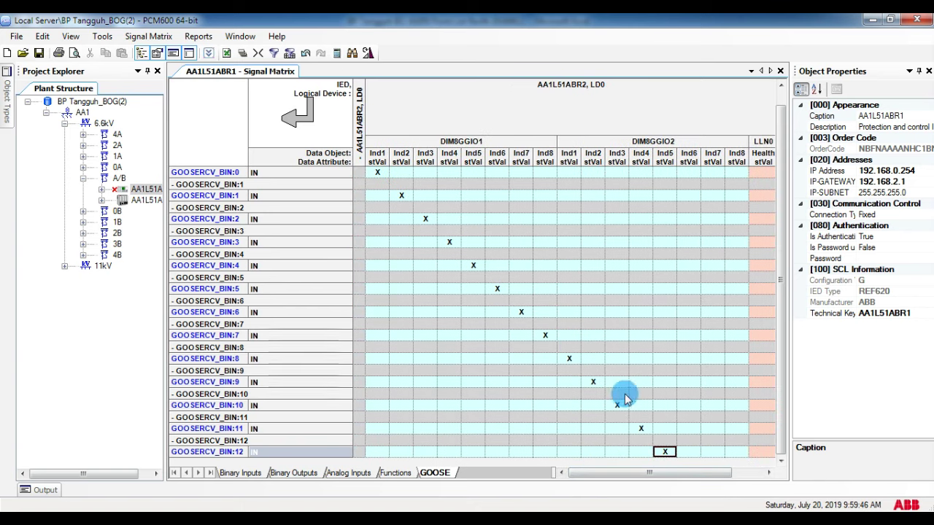
{"action": "left_click", "coordinate": [39, 53]}
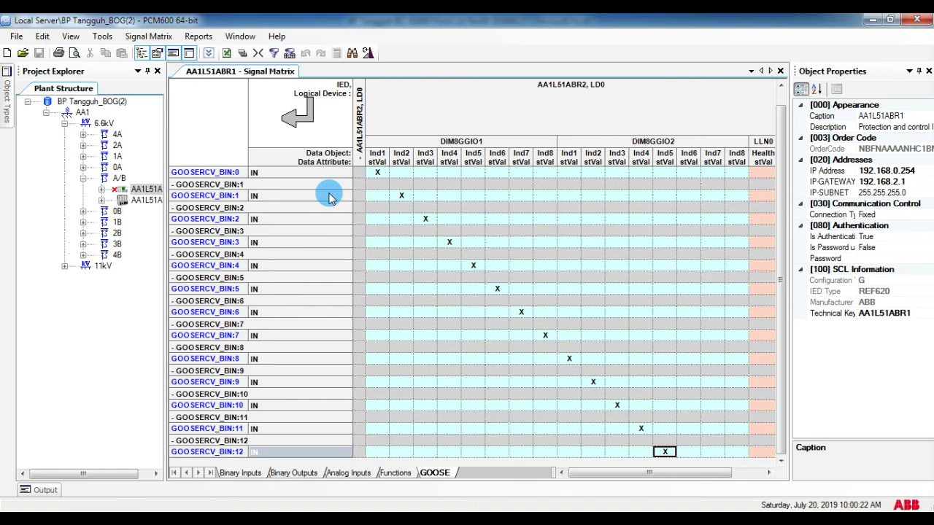
{"action": "left_click", "coordinate": [779, 71]}
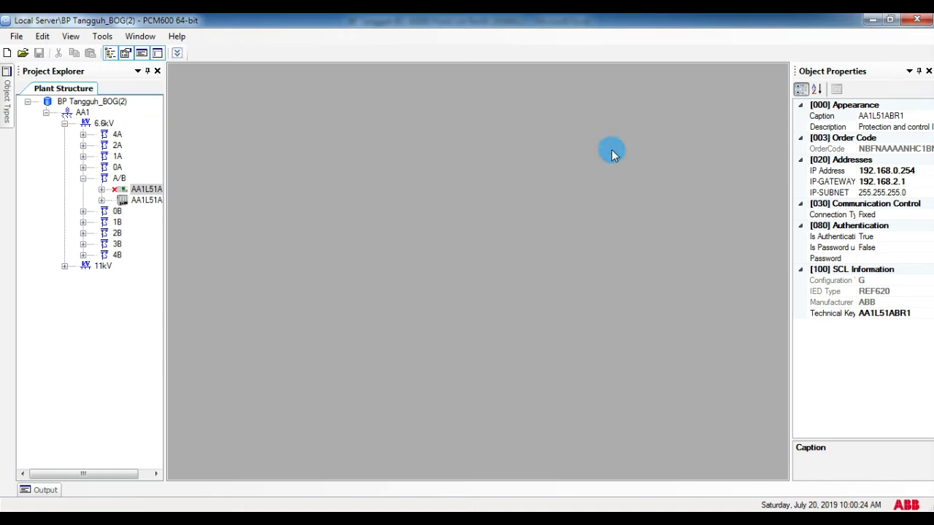
In AA1K51A1R1's Signal Matrix, connect AA1K51A1R2's DIM8GGIO1 Ind1 to Ind6 stVal to GOOSERCV_BIN:0 through GOOSERCV_BIN:5 in order.
{"action": "left_click", "coordinate": [65, 123]}
{"action": "left_click", "coordinate": [144, 168]}
{"action": "right_click", "coordinate": [143, 164]}
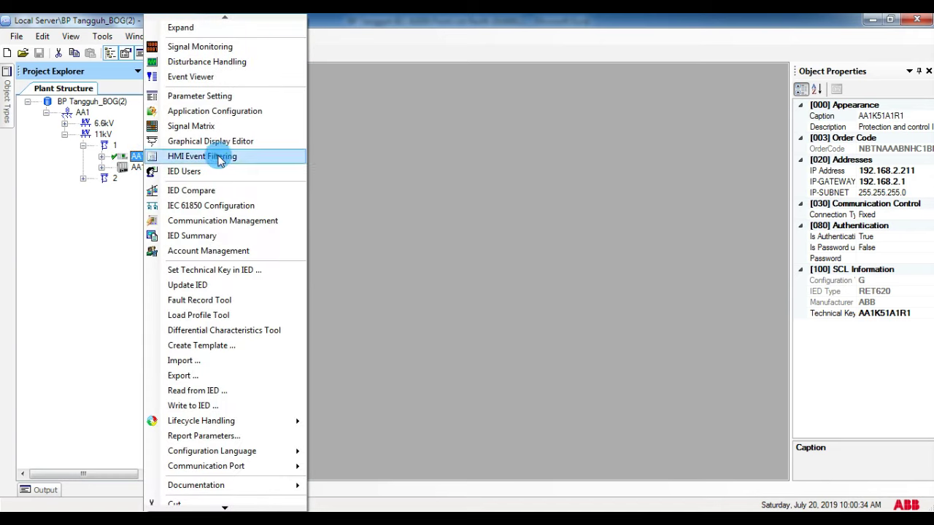
{"action": "left_click", "coordinate": [235, 125]}
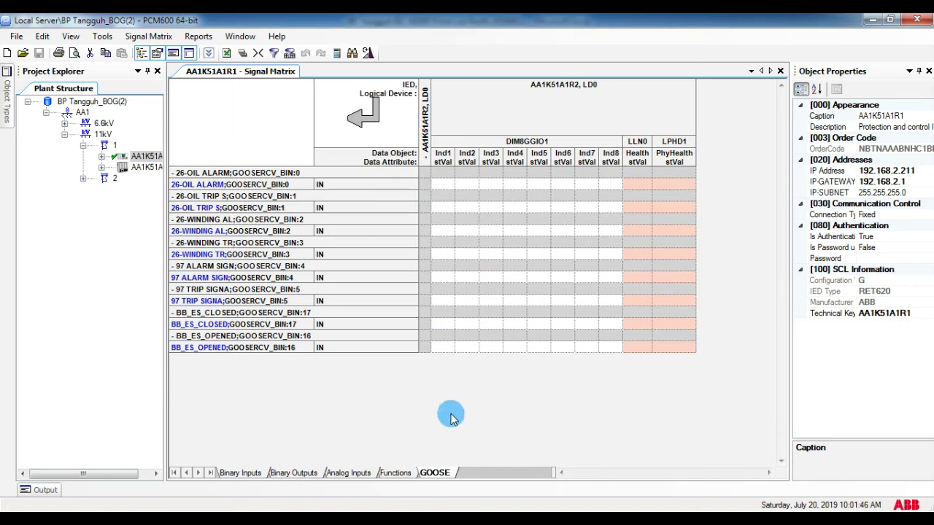
{"action": "left_click", "coordinate": [443, 183]}
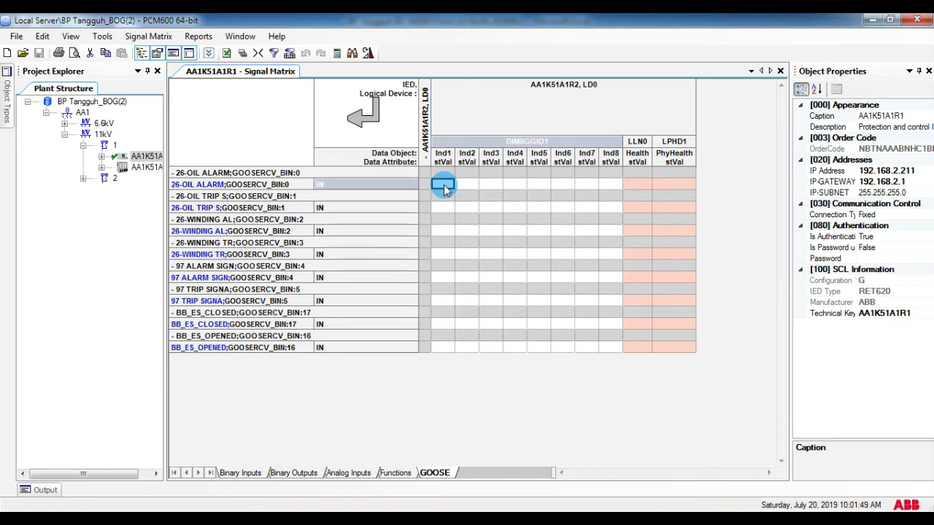
{"action": "left_click", "coordinate": [467, 207]}
{"action": "left_click", "coordinate": [491, 231]}
{"action": "left_click", "coordinate": [514, 254]}
{"action": "left_click", "coordinate": [539, 277]}
{"action": "left_click", "coordinate": [563, 301]}
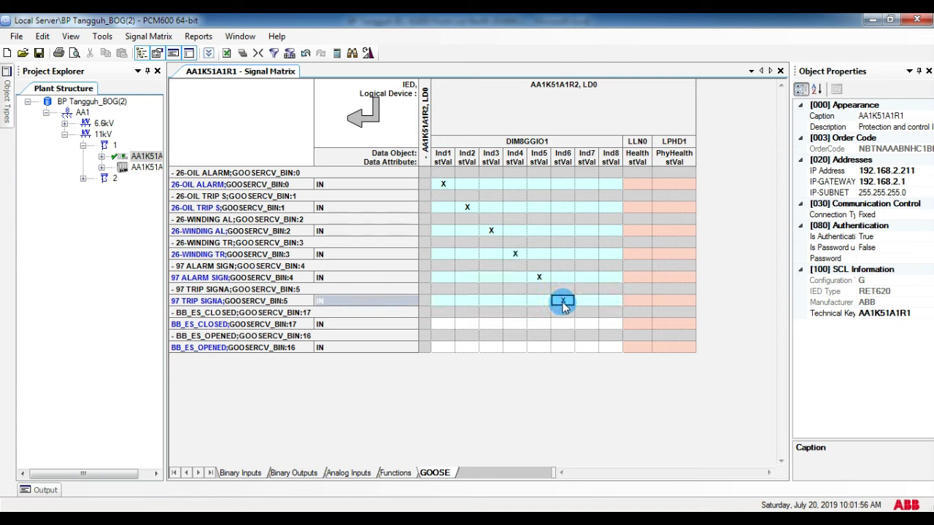
Connect Ind7 stVal to BB_ES_OPENED GOOSERCV_BIN:16 and Ind8 stVal to BB_ES_CLOSED GOOSERCV_BIN:17, and save and close the Signal Matrix.
{"action": "left_click", "coordinate": [586, 347]}
{"action": "left_click", "coordinate": [611, 323]}
{"action": "left_click", "coordinate": [39, 53]}
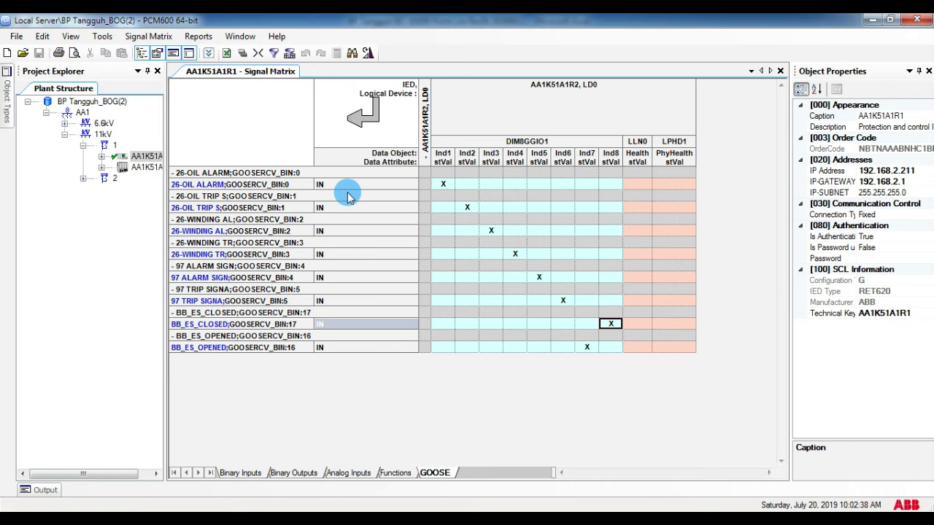
{"action": "left_click", "coordinate": [780, 71]}
Open the Signal Matrix of relay AA1K51A2R1 in 11kV bay 2 and show its GOOSE connections.
{"action": "double_click", "coordinate": [114, 178]}
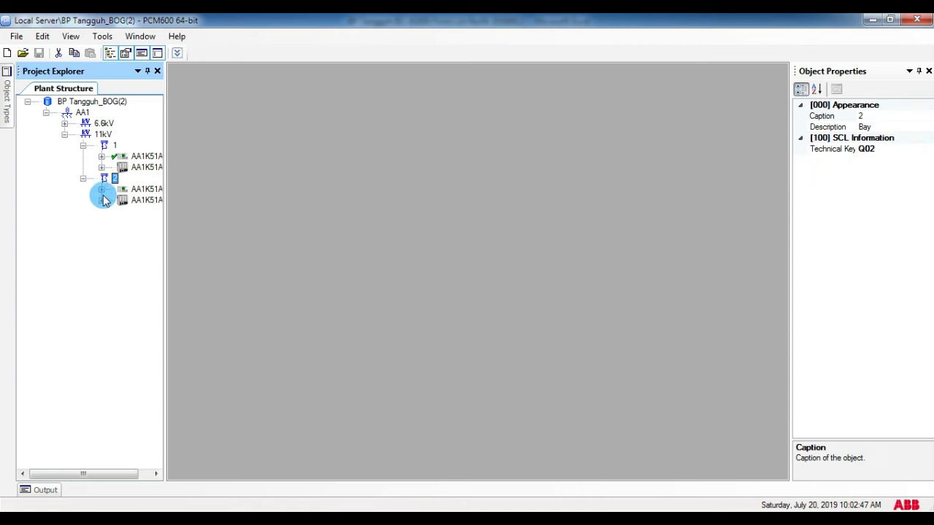
{"action": "left_click", "coordinate": [143, 191]}
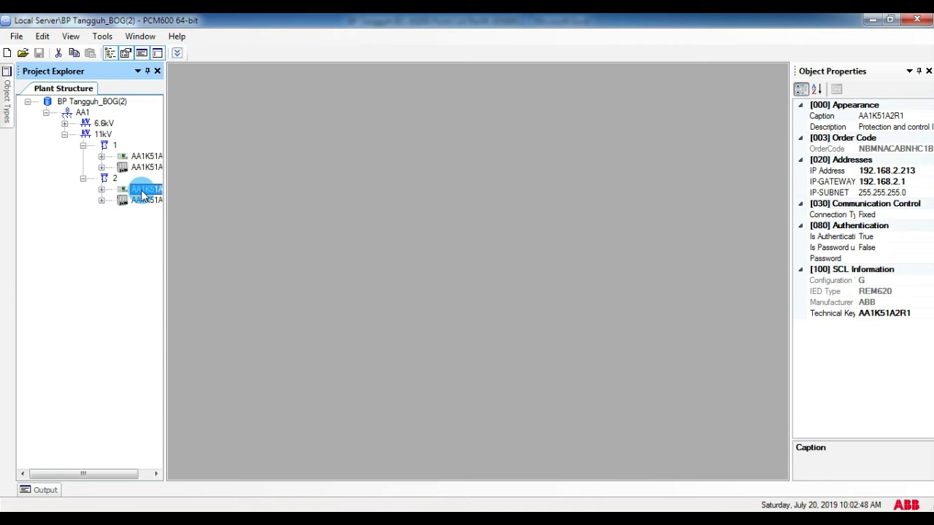
{"action": "right_click", "coordinate": [143, 194]}
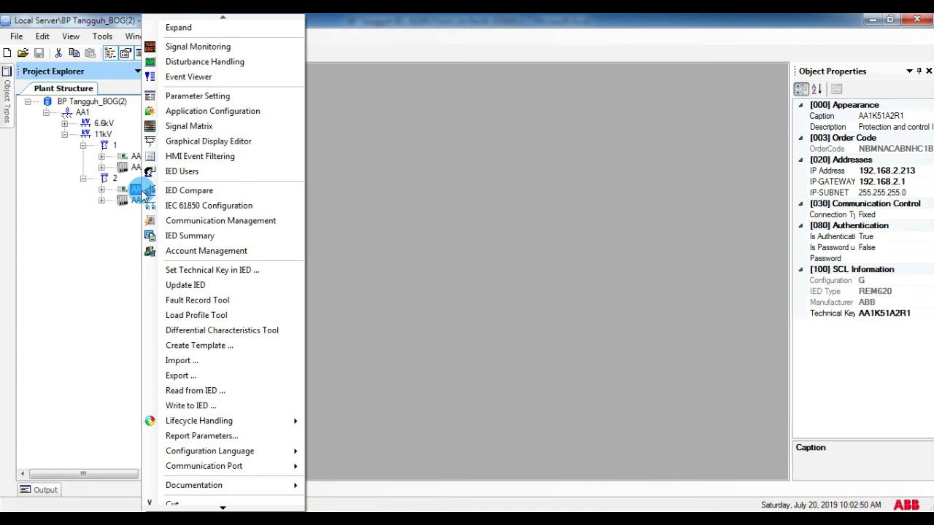
{"action": "left_click", "coordinate": [227, 128]}
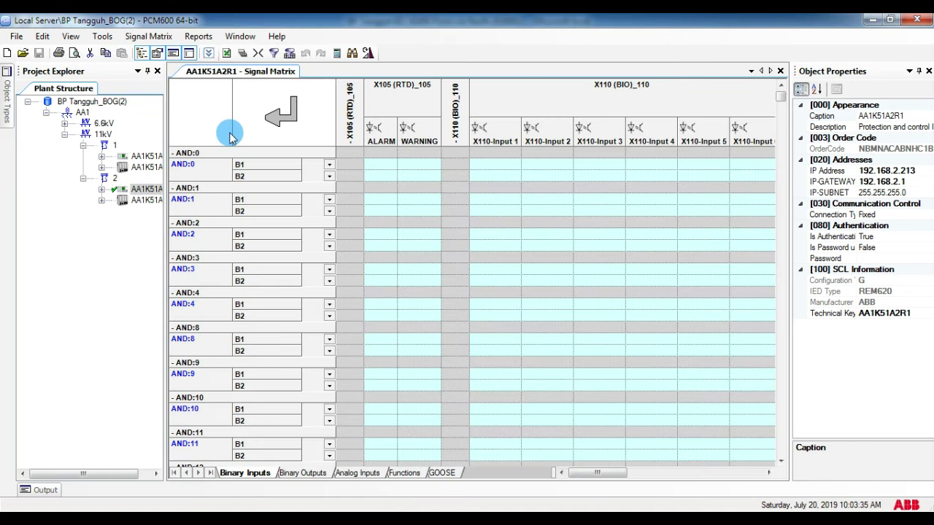
{"action": "left_click", "coordinate": [442, 473]}
Connect AA1K51A2R2's DIM8GGIO1 Ind1 to Ind6 stVal to GOOSERCV_BIN:0 through GOOSERCV_BIN:5 in order, and save and close the matrix.
{"action": "left_click", "coordinate": [372, 184]}
{"action": "left_click", "coordinate": [397, 207]}
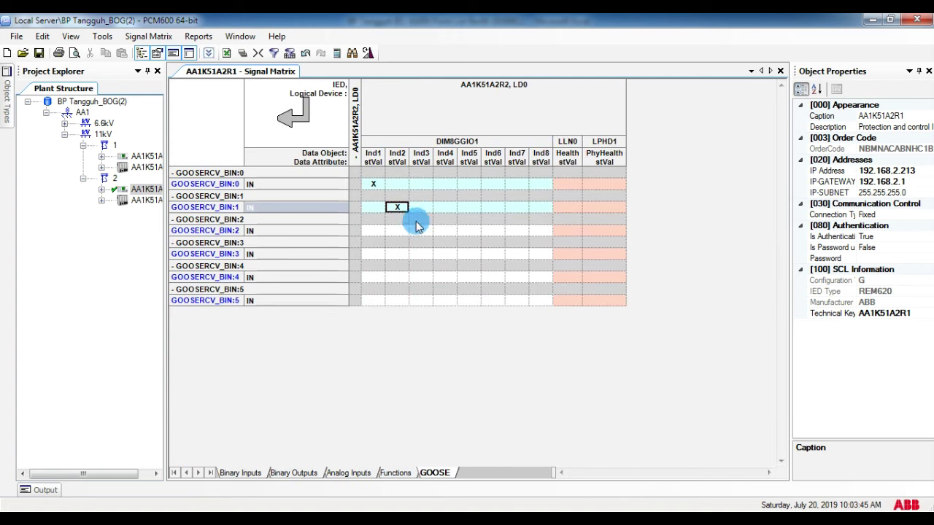
{"action": "left_click", "coordinate": [421, 231]}
{"action": "left_click", "coordinate": [444, 254]}
{"action": "left_click", "coordinate": [469, 277]}
{"action": "left_click", "coordinate": [493, 300]}
{"action": "left_click", "coordinate": [38, 53]}
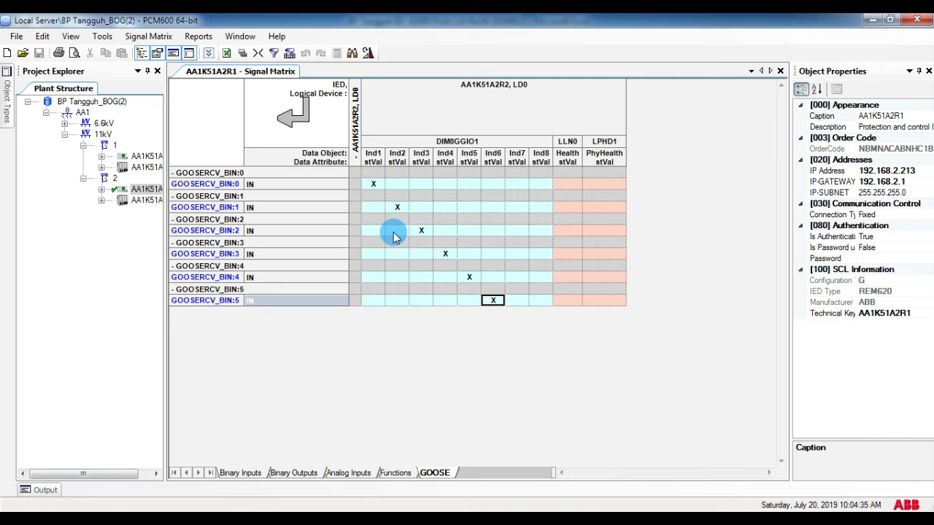
{"action": "left_click", "coordinate": [780, 71]}
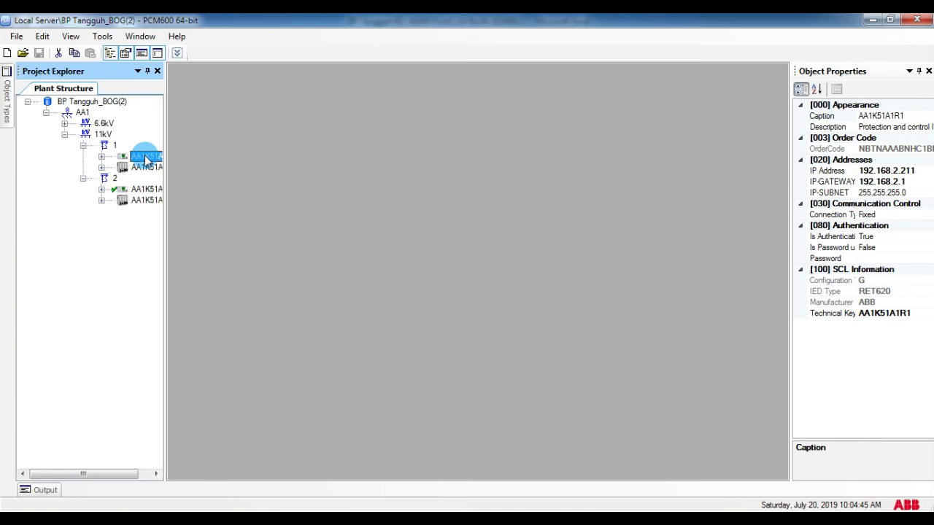
Write the configuration to IED AA1K51A1R1 in 11kV bay 1, including the changed GOOSE configuration.
{"action": "right_click", "coordinate": [142, 157]}
{"action": "left_click", "coordinate": [213, 406]}
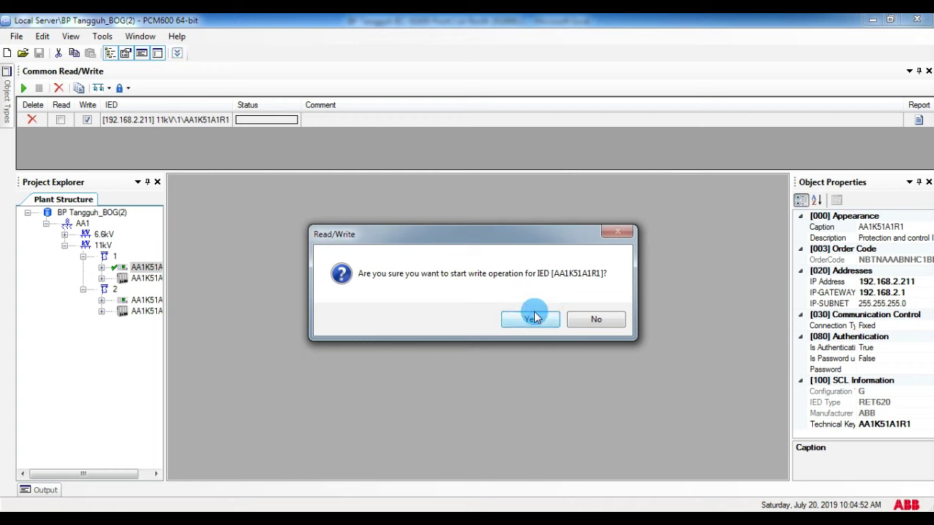
{"action": "left_click", "coordinate": [526, 313]}
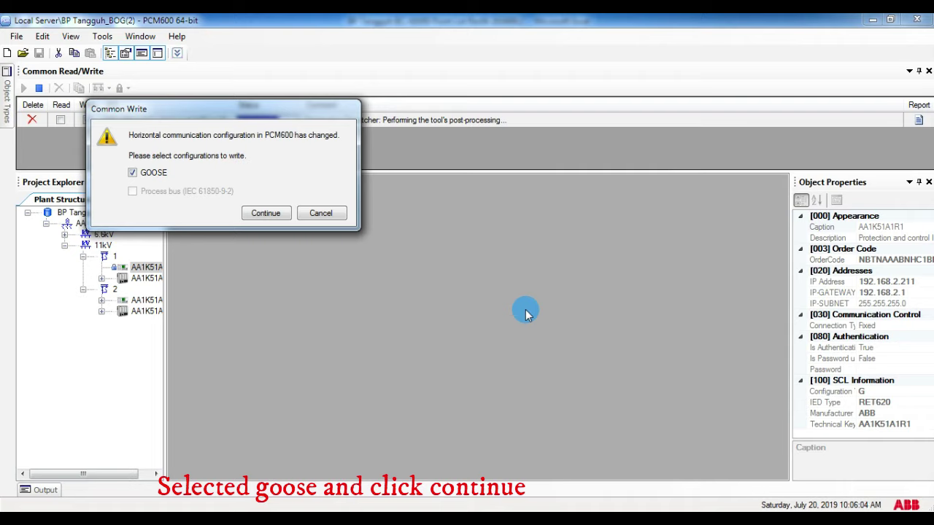
{"action": "left_click", "coordinate": [266, 213]}
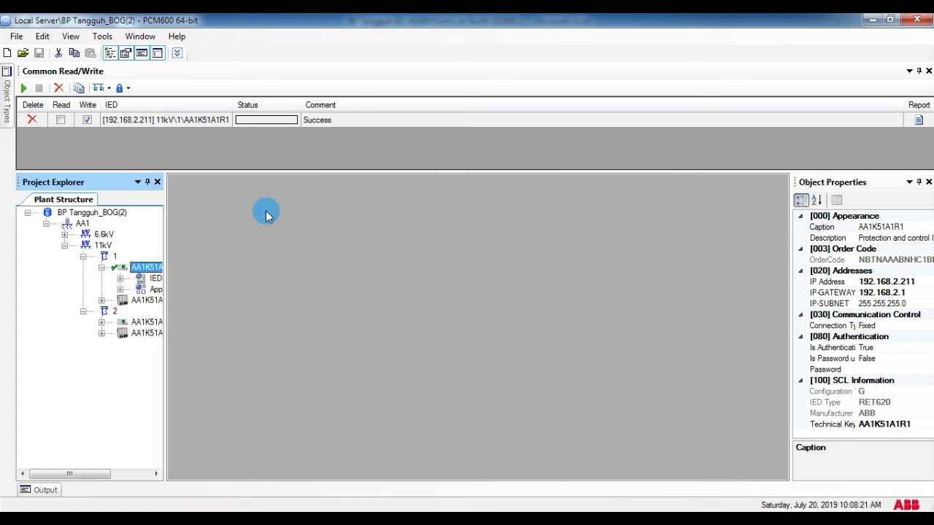
Write the configuration to the RIO600 unit AA1K51A1R2 in 11kV bay 1.
{"action": "right_click", "coordinate": [146, 299]}
{"action": "left_click", "coordinate": [212, 362]}
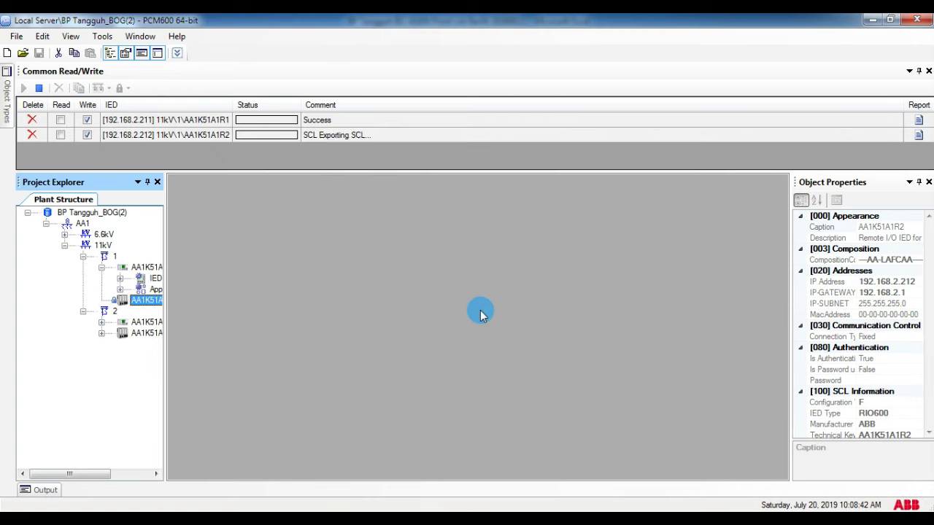